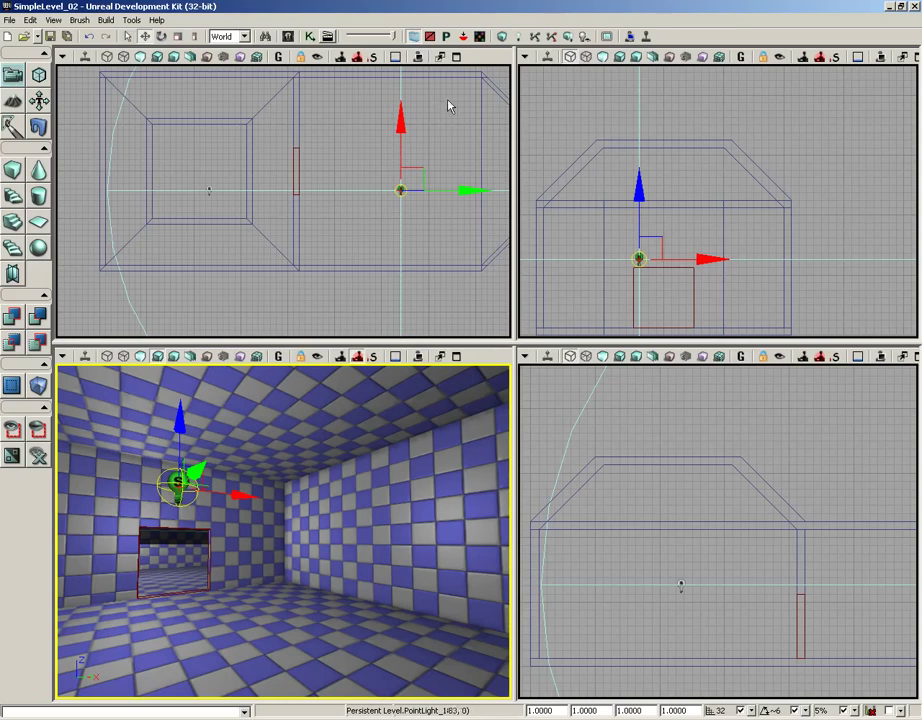
# - Open the Content Browser window
pyautogui.click(288, 37)
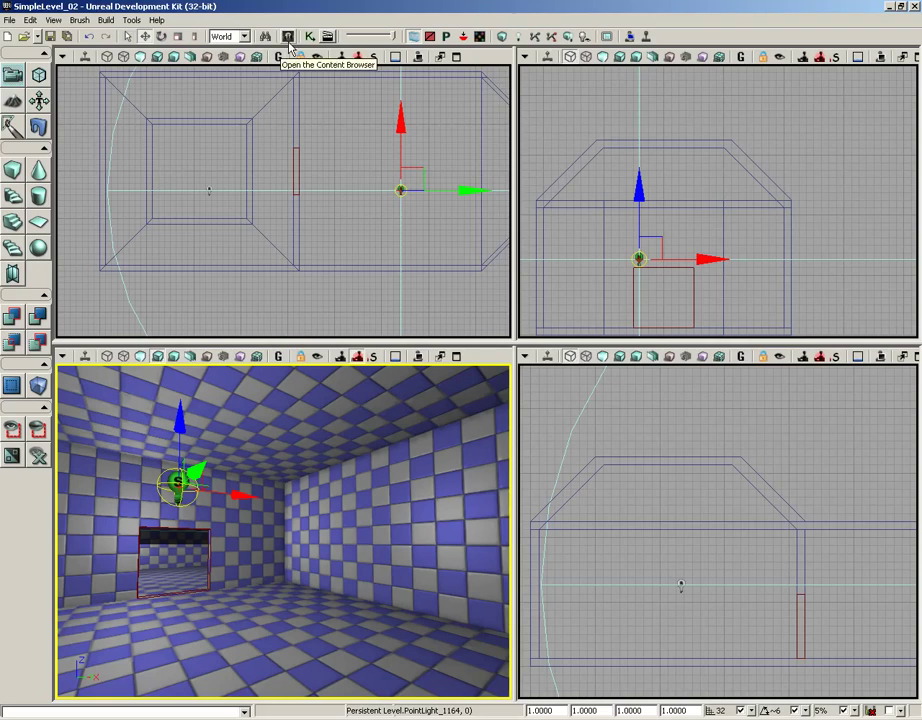
pyautogui.click(289, 37)
pyautogui.click(54, 21)
pyautogui.moveTo(55, 38)
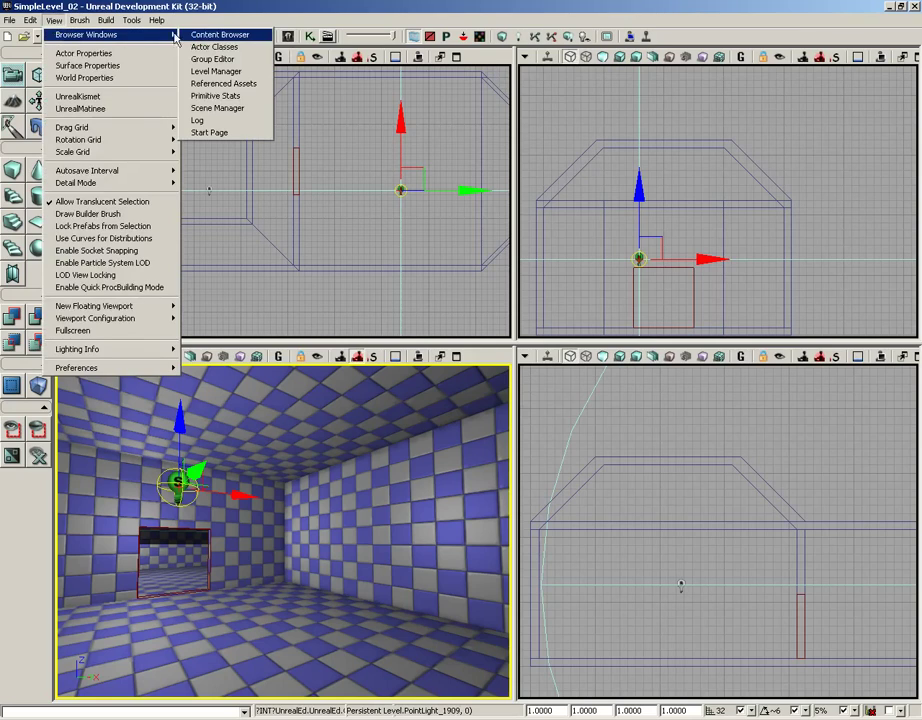
pyautogui.click(222, 36)
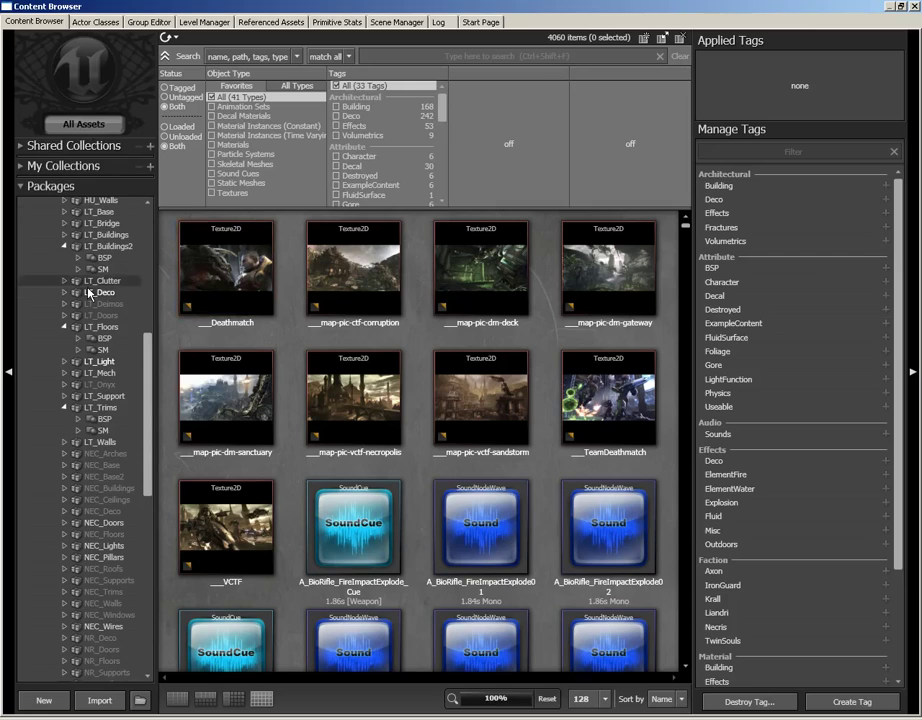
# - Filter the assets to Materials only and search them for "floors bsp"
pyautogui.click(211, 146)
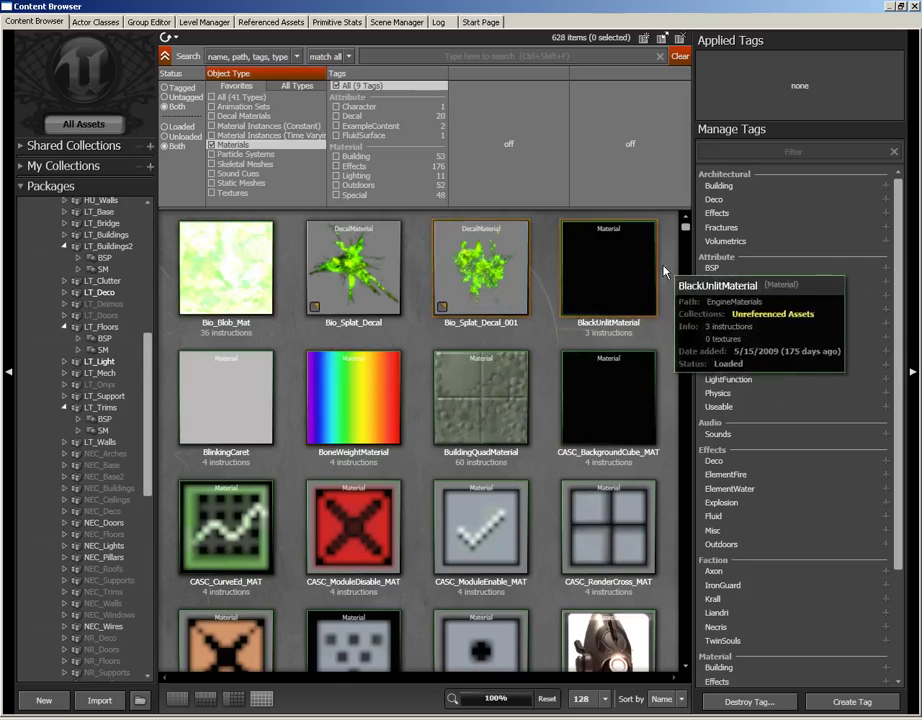
pyautogui.click(450, 55)
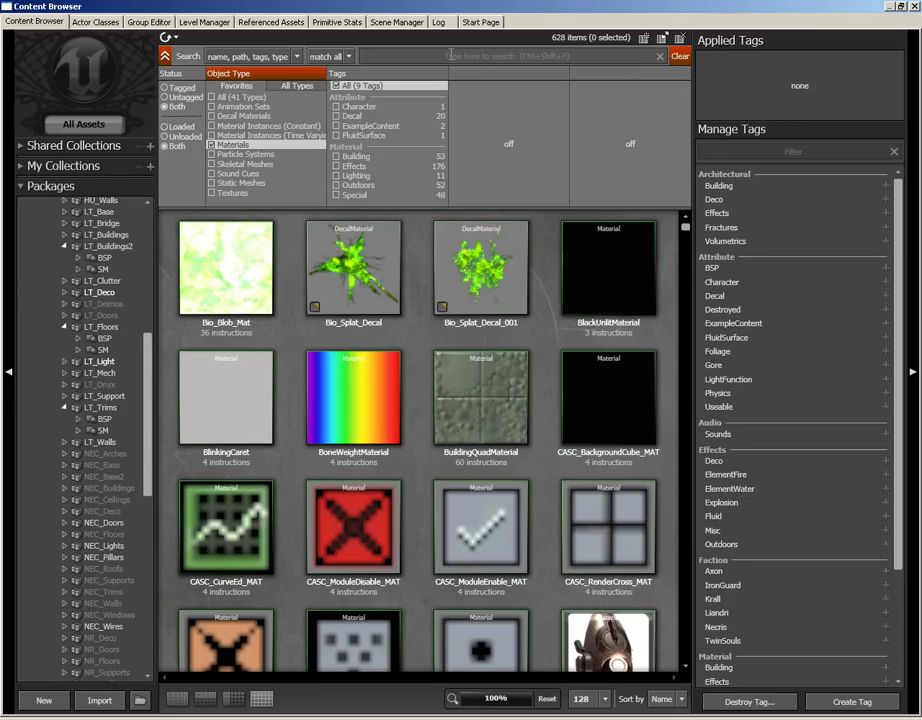
pyautogui.write('floo')
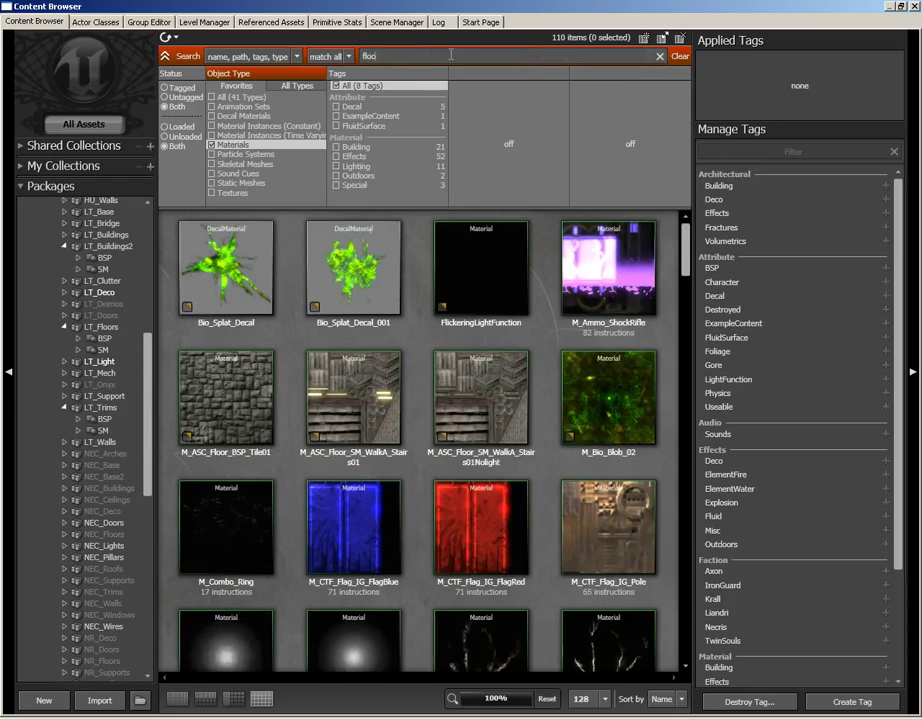
pyautogui.write('rs')
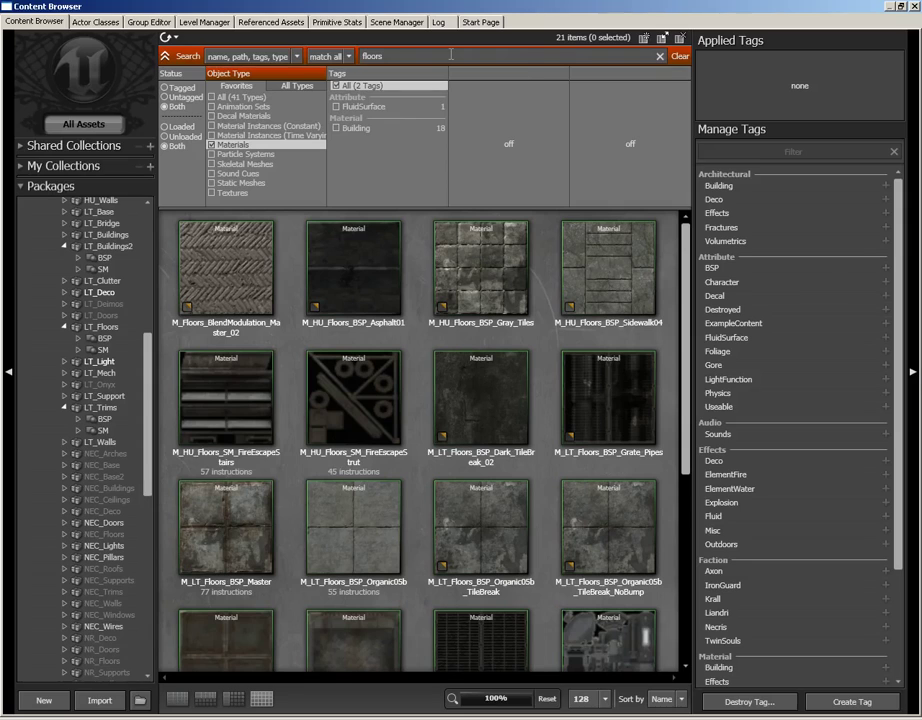
pyautogui.write(' bsp')
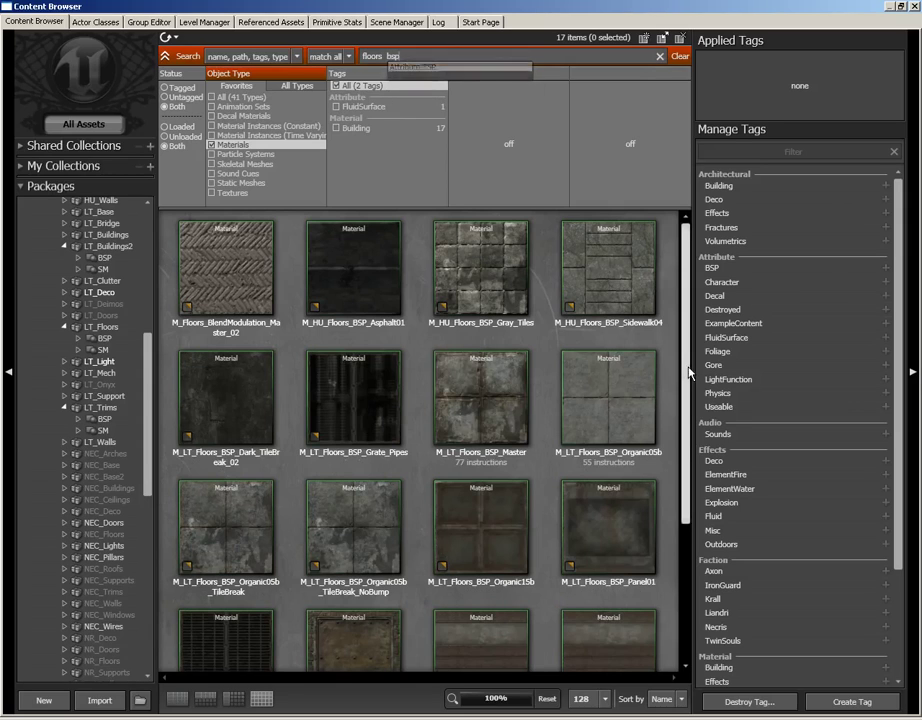
# - Look through the floor materials and select M_LT_Floors_BSP_Master
pyautogui.scroll(-1, 689, 393)
pyautogui.scroll(-1, 689, 393)
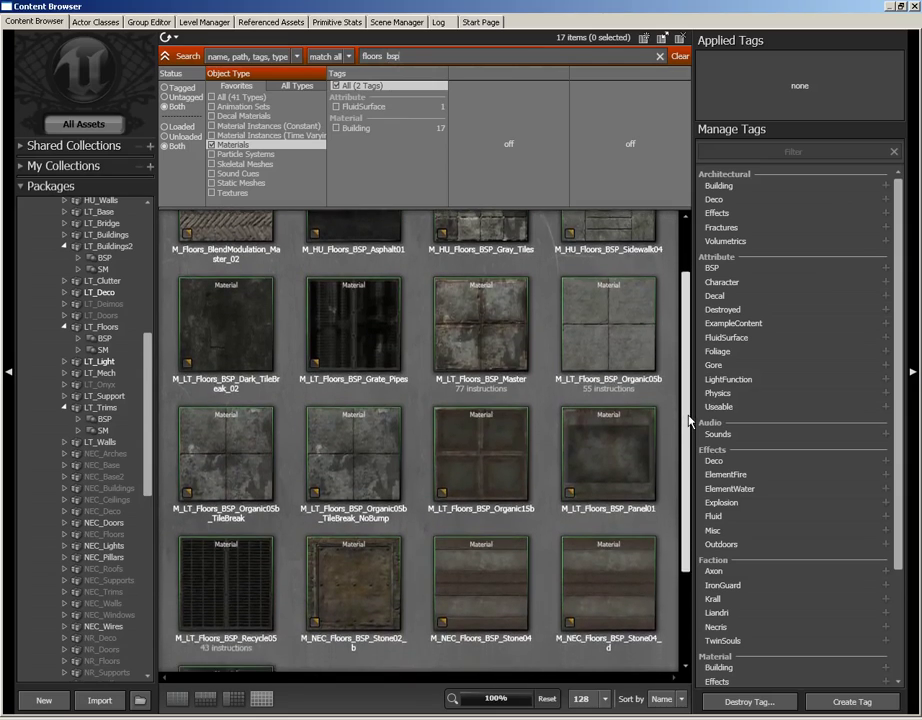
pyautogui.moveTo(689, 397); pyautogui.dragTo(682, 373)
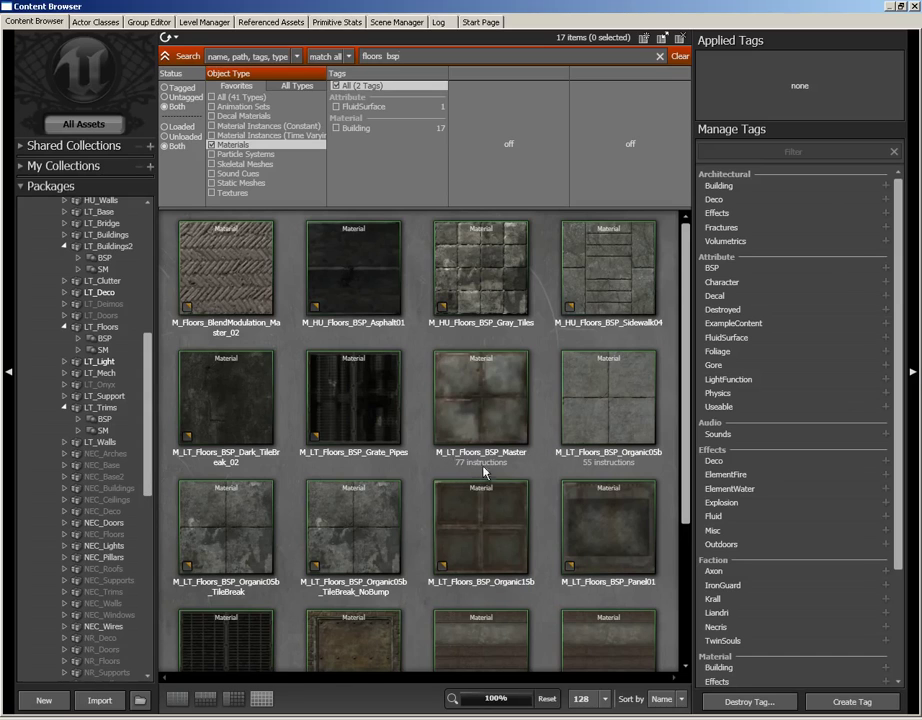
pyautogui.click(495, 401)
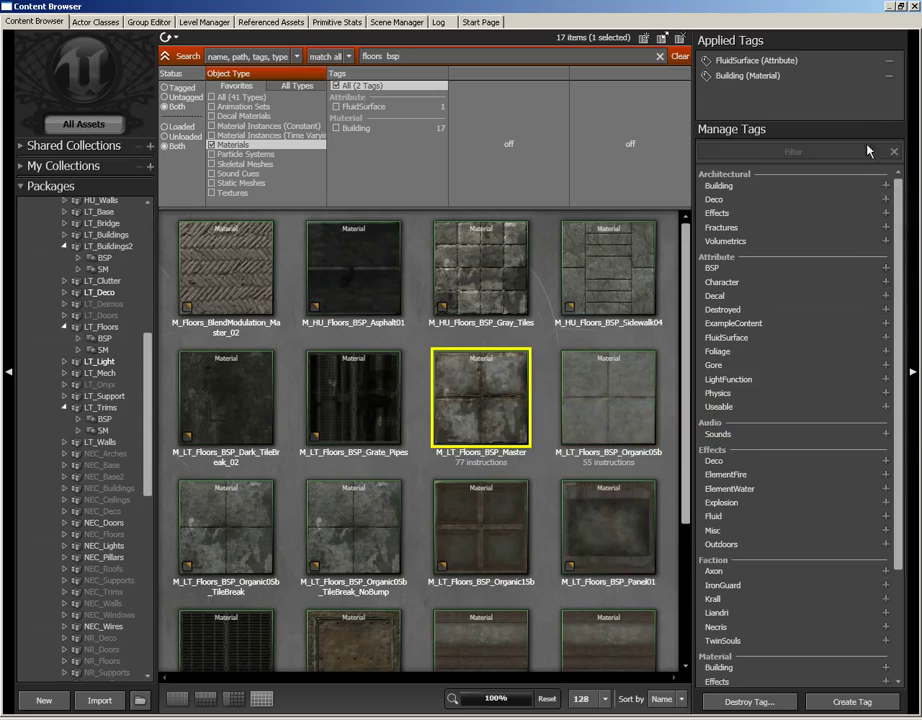
# - Shrink the Content Browser so the perspective view is partly uncovered, and apply M_LT_Floors_BSP_Master to the room's floor
pyautogui.click(901, 7)
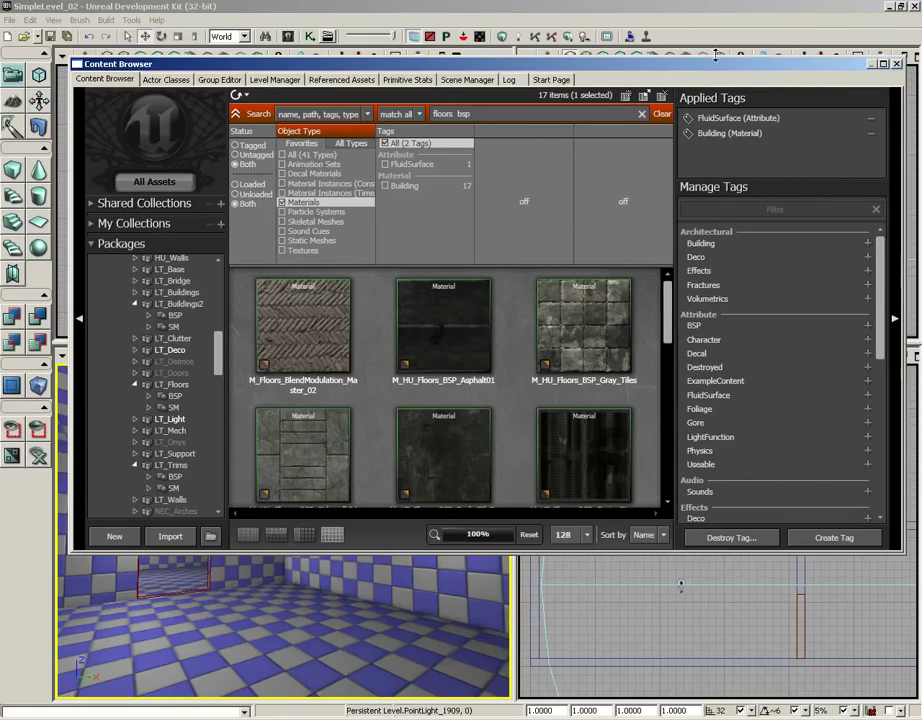
pyautogui.moveTo(715, 63); pyautogui.dragTo(715, 13)
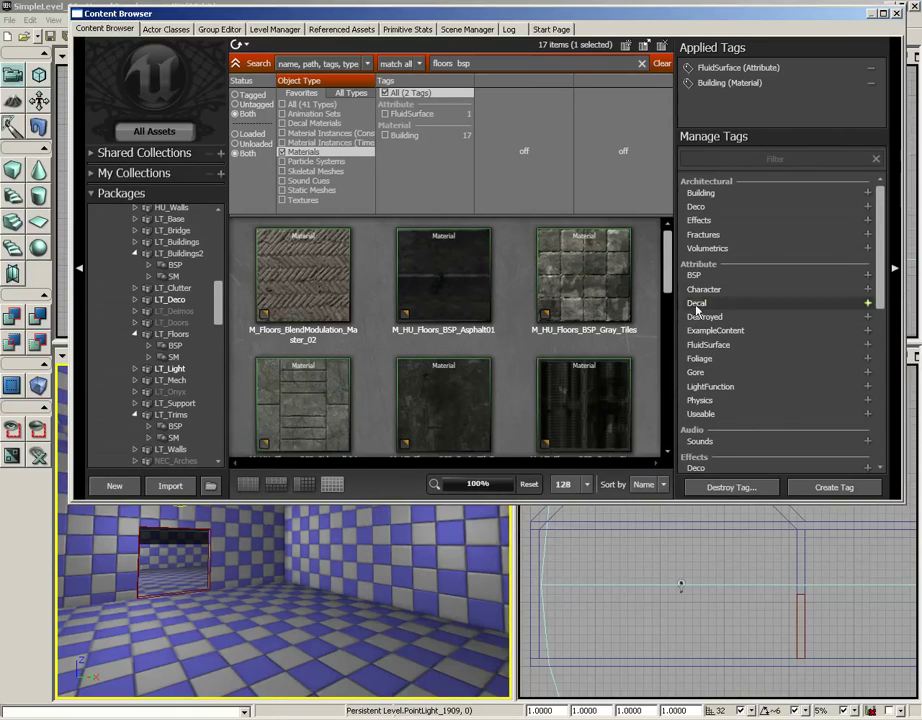
pyautogui.moveTo(667, 262); pyautogui.dragTo(669, 320)
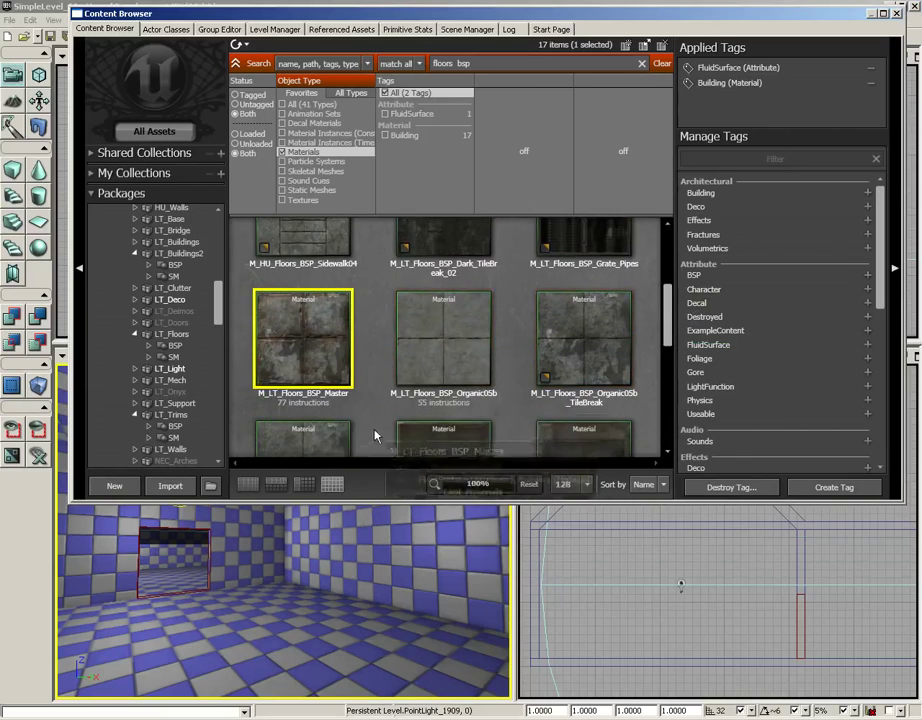
pyautogui.moveTo(268, 368)
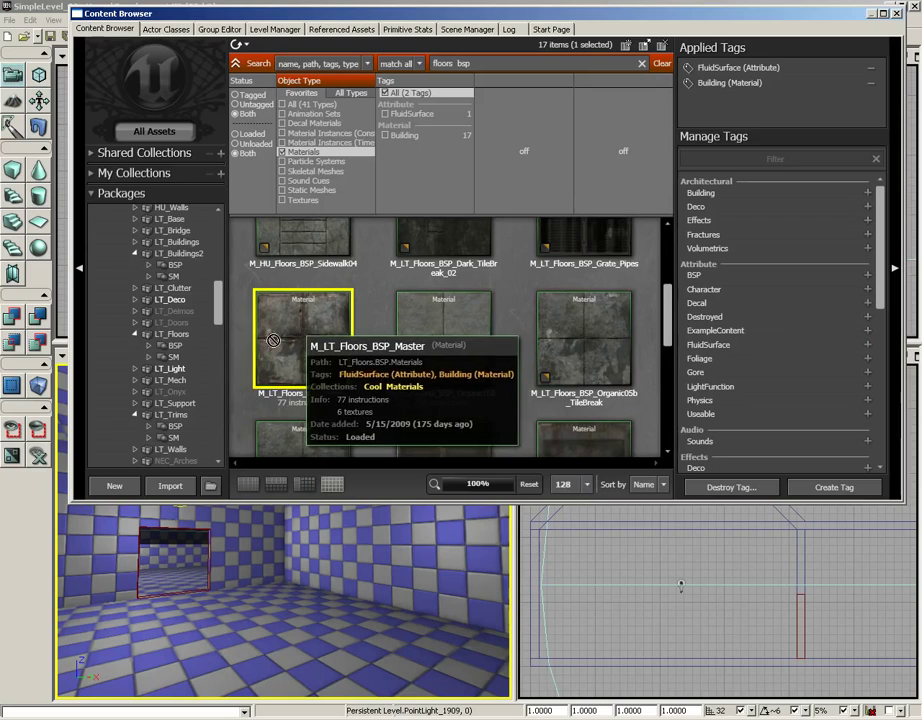
pyautogui.moveTo(194, 640); pyautogui.dragTo(194, 640)
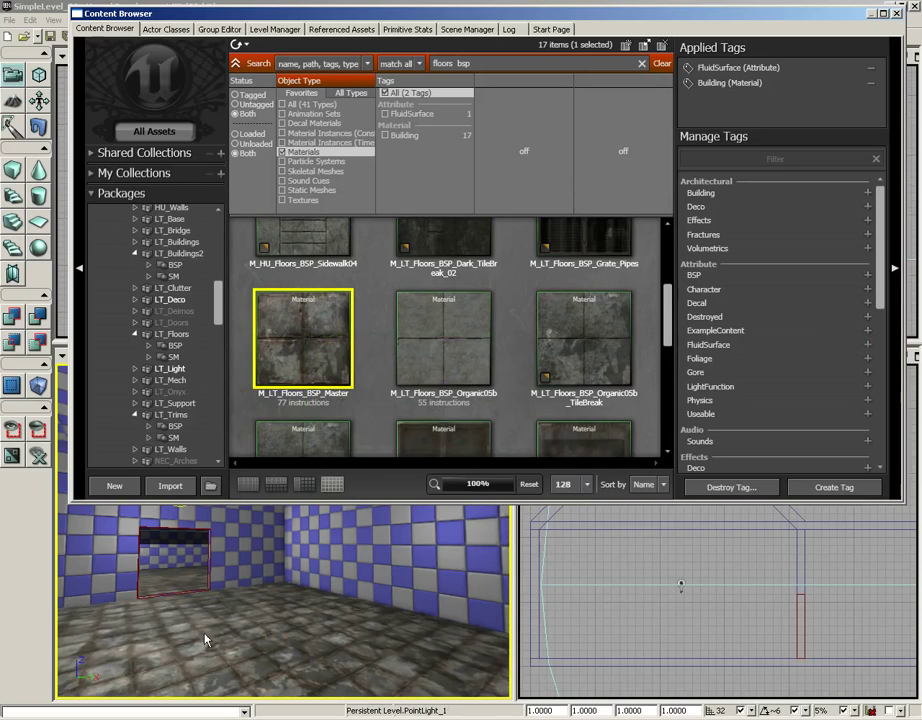
# - Apply M_LT_Floors_BSP_Master to the remaining checkered floor section and to the doorway threshold between the rooms
pyautogui.moveTo(282, 628); pyautogui.dragTo(450, 581, button='right')
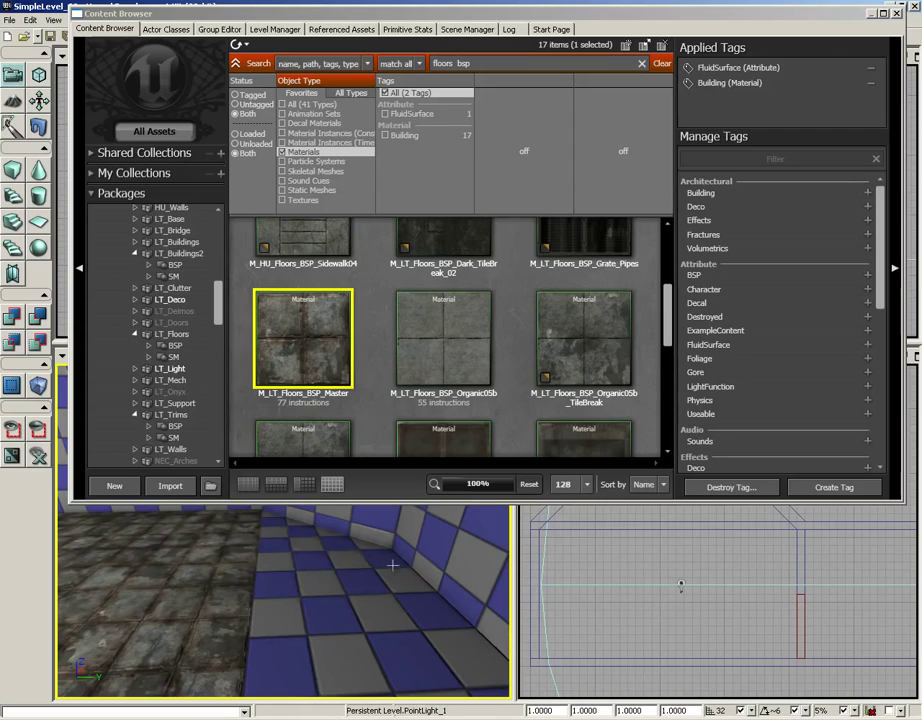
pyautogui.moveTo(294, 345)
pyautogui.moveTo(294, 345); pyautogui.dragTo(323, 634)
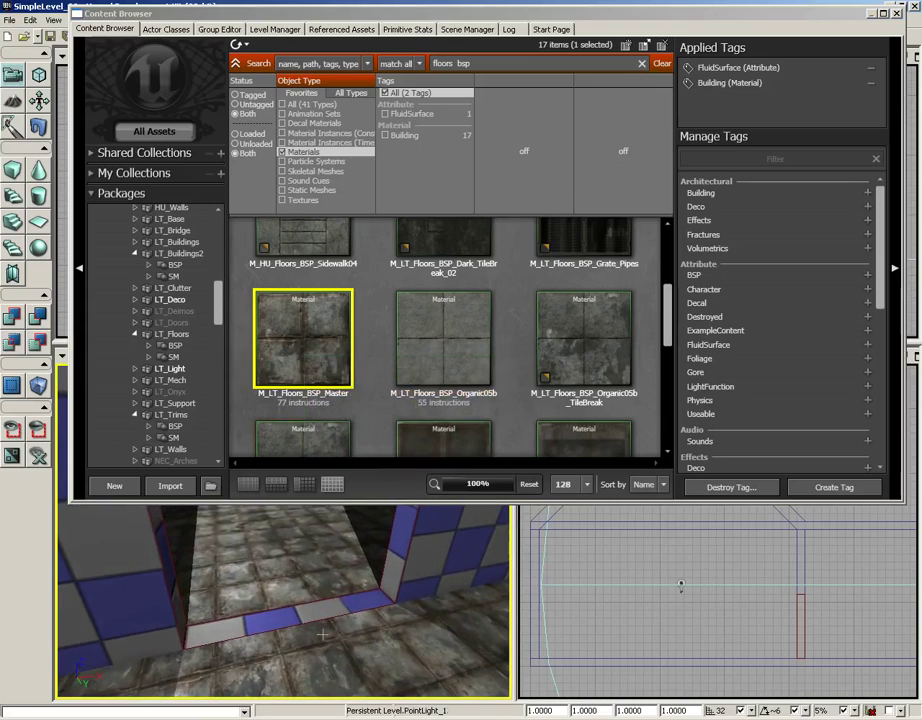
pyautogui.moveTo(290, 335); pyautogui.dragTo(319, 636)
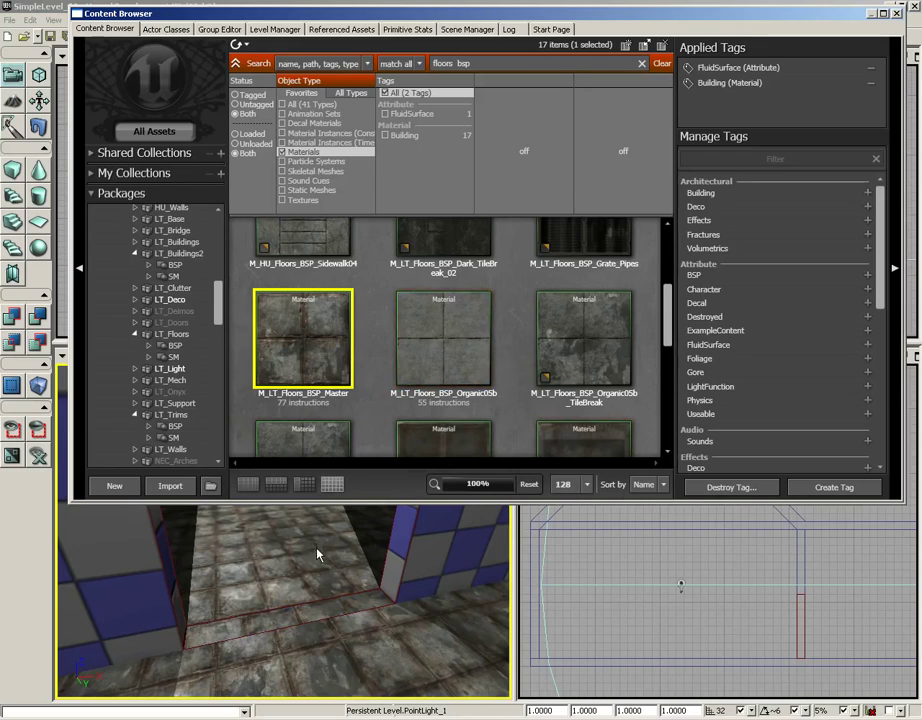
# - Move the Content Browser aside and check the retextured floor and the checkered walls in the perspective view
pyautogui.moveTo(417, 16); pyautogui.dragTo(400, 19)
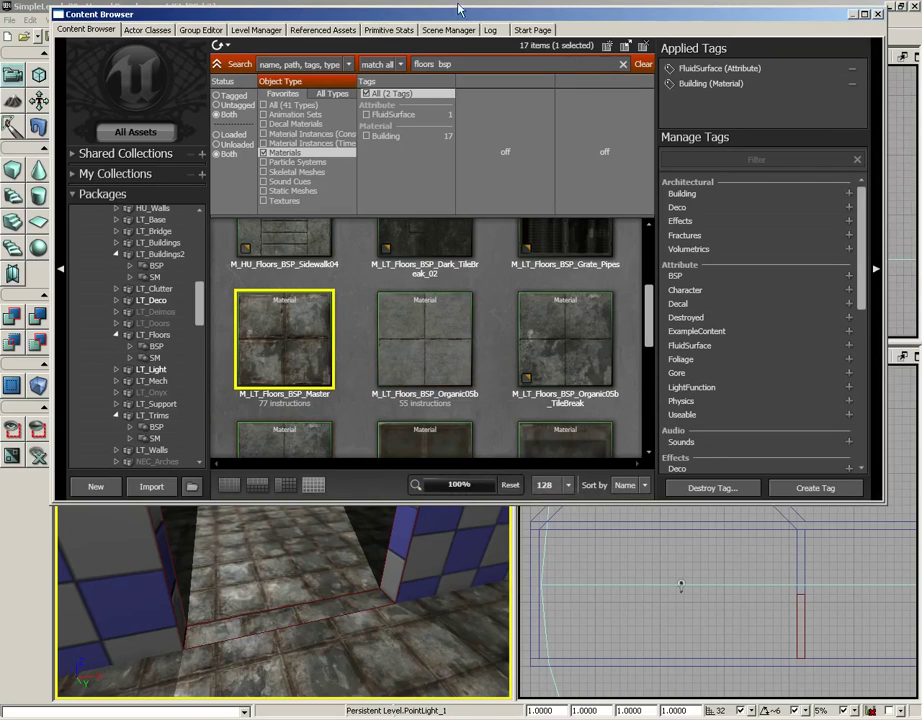
pyautogui.moveTo(128, 17); pyautogui.dragTo(862, 115)
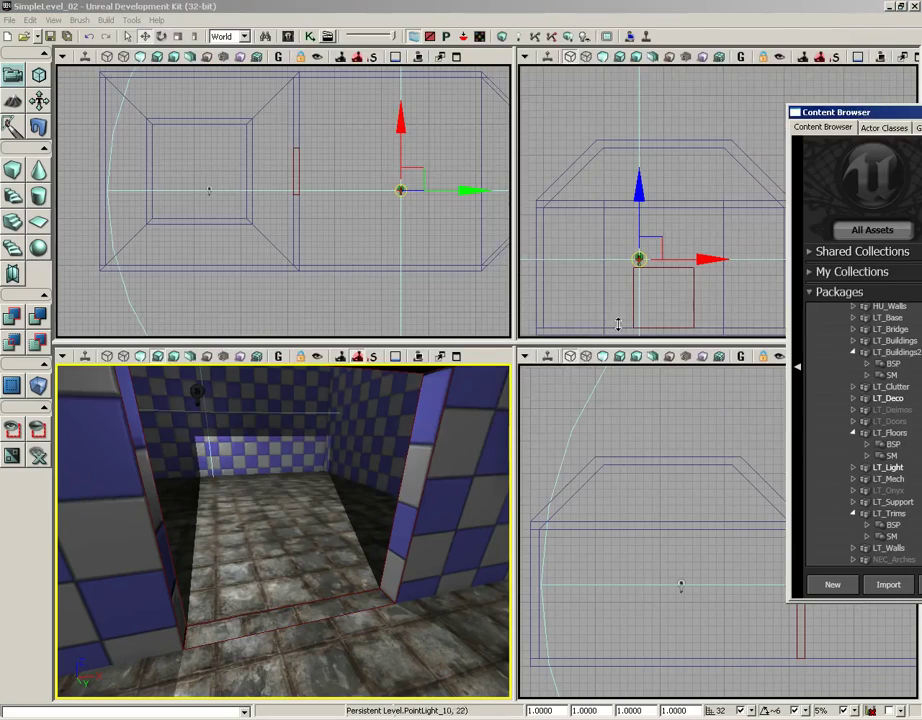
pyautogui.moveTo(391, 516); pyautogui.dragTo(510, 508, button='right')
pyautogui.moveTo(510, 508); pyautogui.dragTo(57, 408)
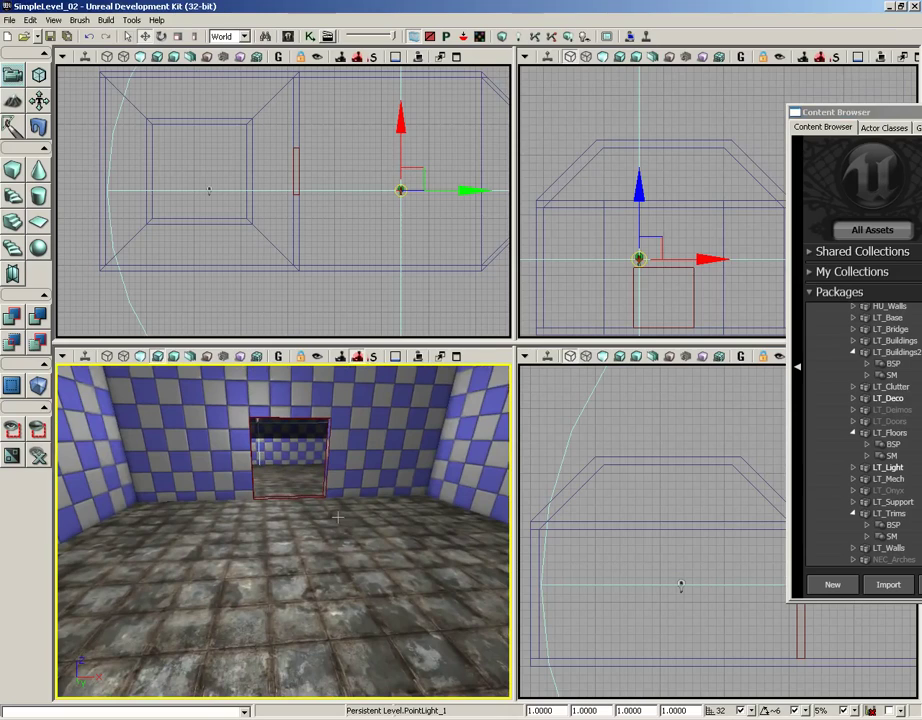
pyautogui.moveTo(338, 518)
pyautogui.mouseDown(button='right')
pyautogui.moveTo(271, 476)
pyautogui.moveTo(330, 505)
pyautogui.mouseUp(button='right')
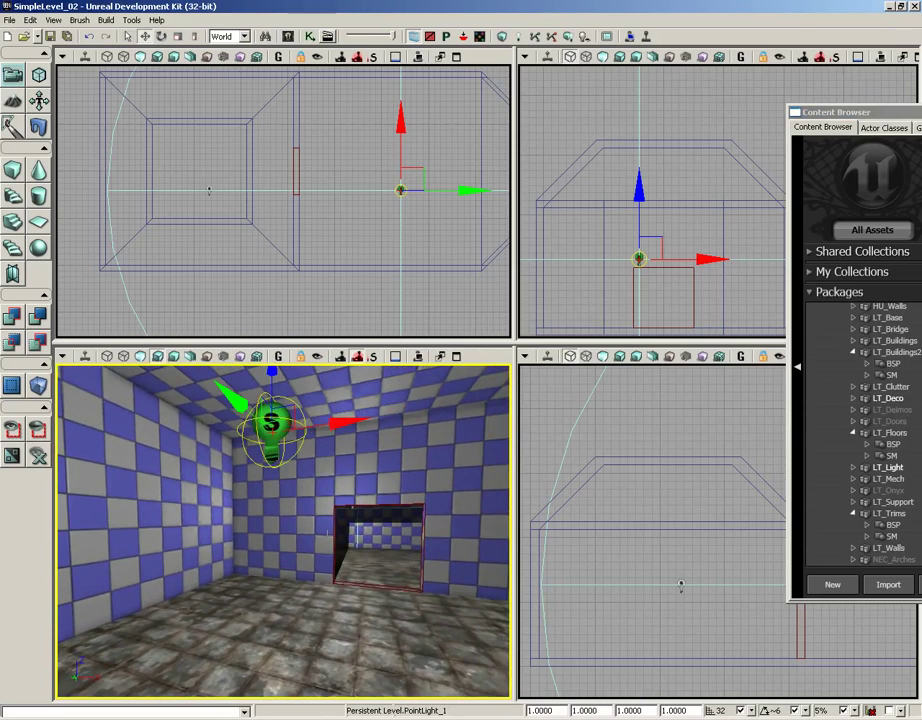
pyautogui.moveTo(338, 555); pyautogui.dragTo(10, 496, button='right')
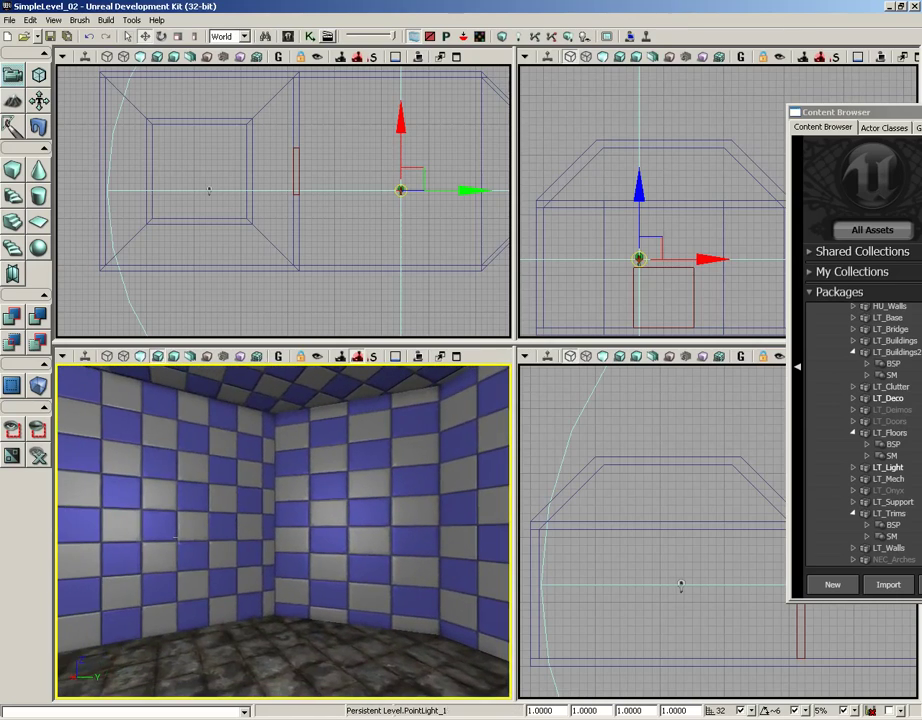
# - Select one checkered wall surface and extend the selection to all adjacent walls
pyautogui.click(165, 520)
pyautogui.moveTo(354, 512); pyautogui.dragTo(323, 598, button='right')
pyautogui.moveTo(323, 598); pyautogui.dragTo(325, 655)
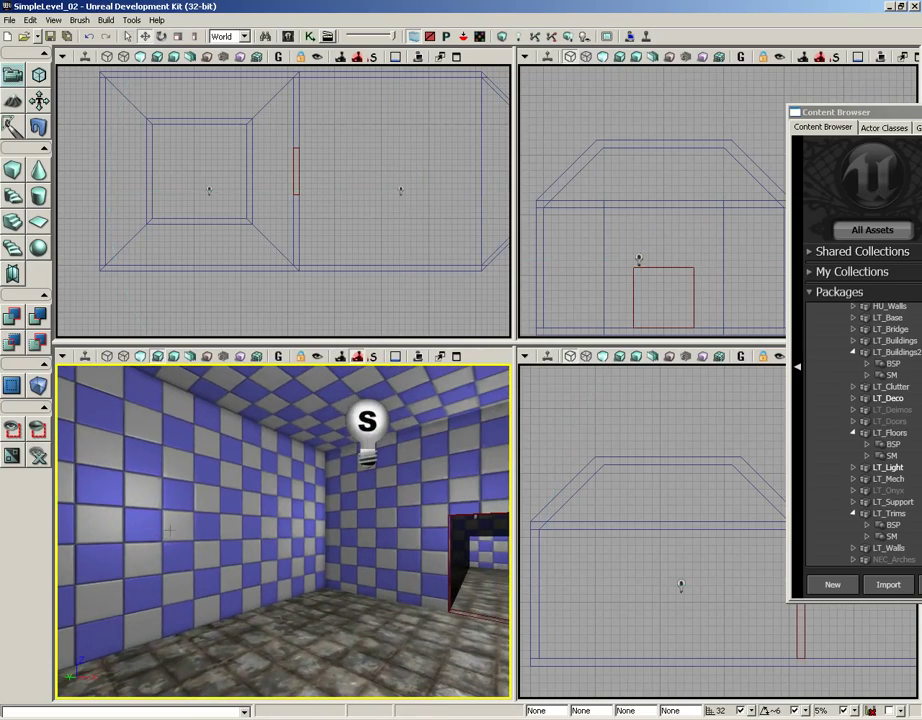
pyautogui.click(170, 530)
pyautogui.rightClick(208, 521)
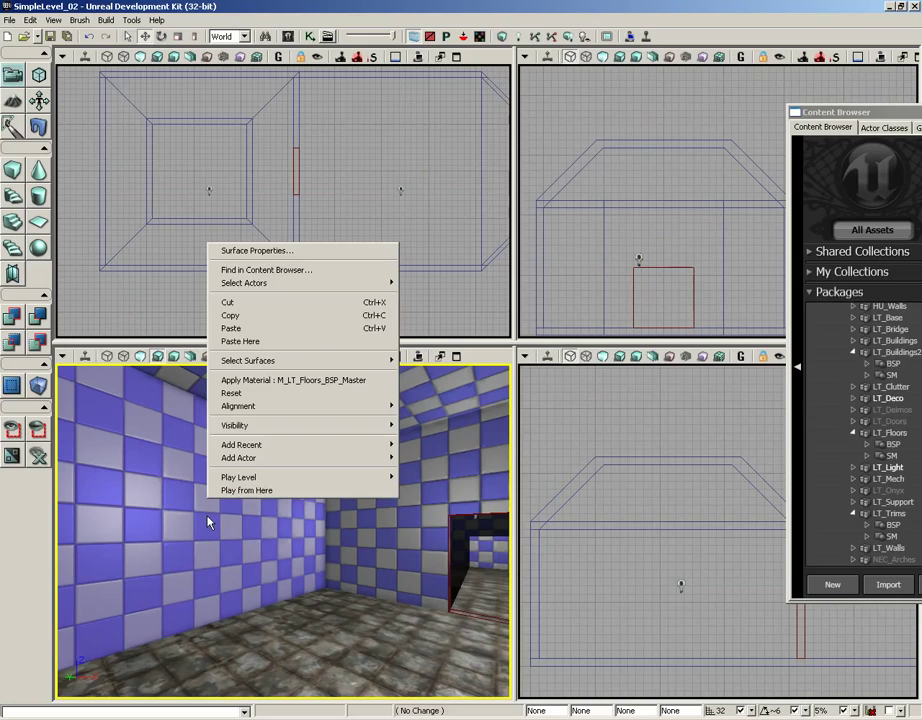
pyautogui.moveTo(300, 360)
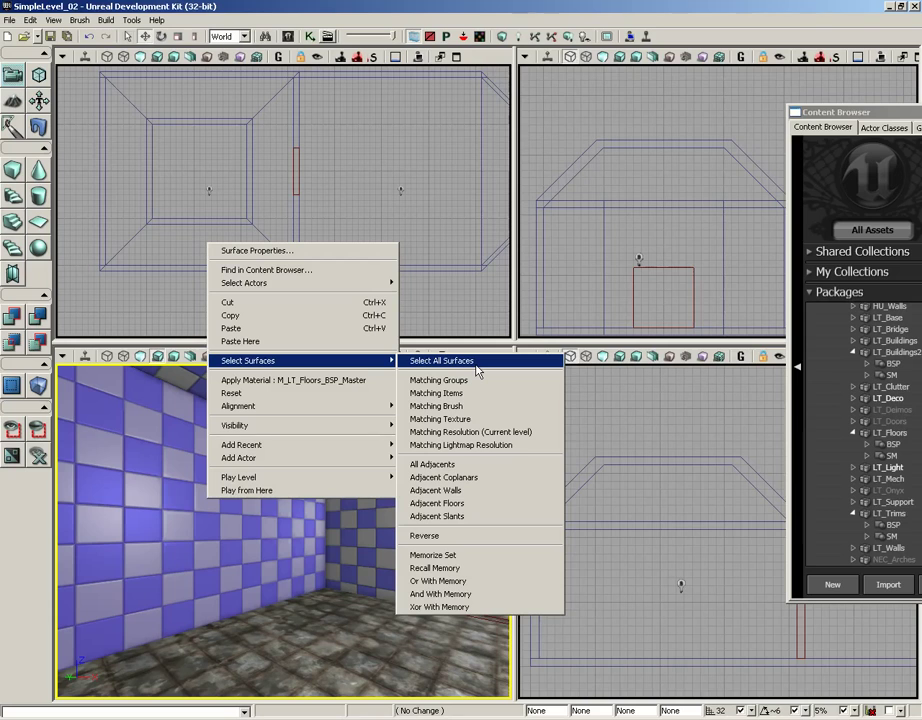
pyautogui.click(465, 478)
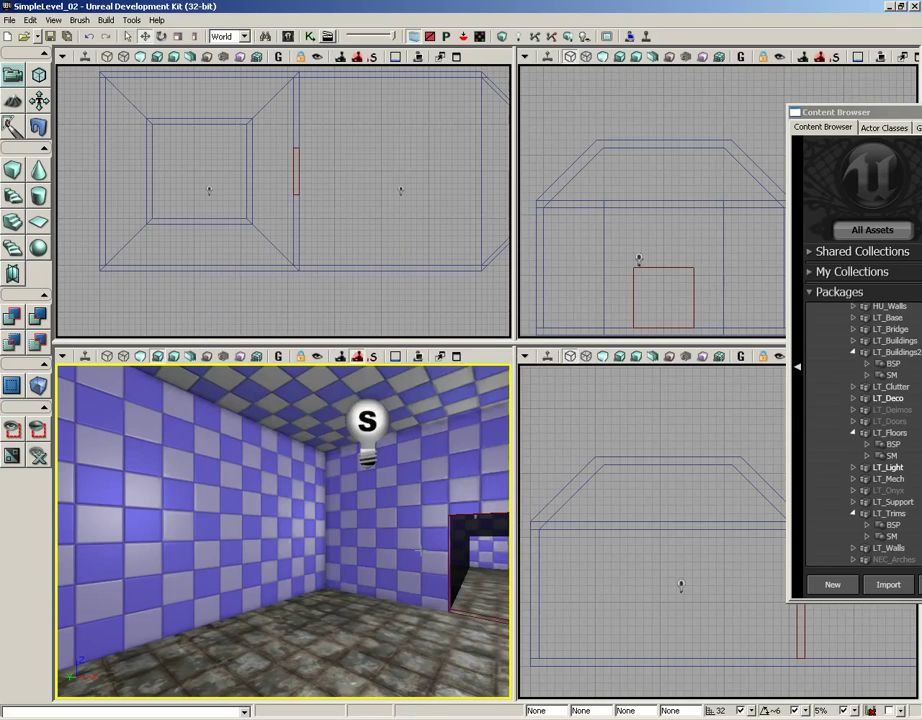
# - Add the overhead surface of the doorway opening to the wall selection
pyautogui.moveTo(419, 549); pyautogui.dragTo(387, 571)
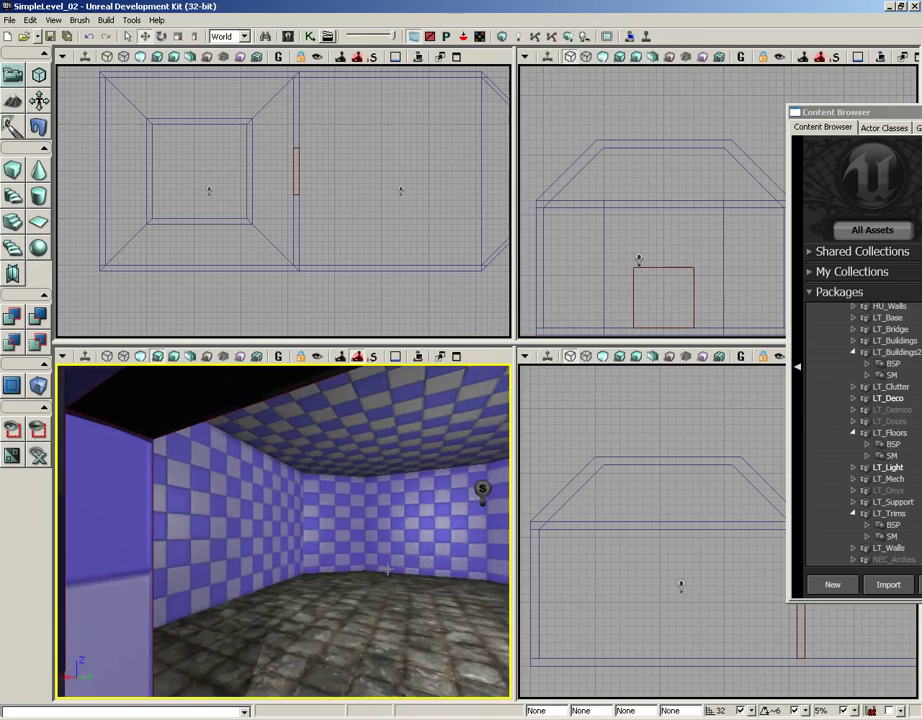
pyautogui.moveTo(387, 571); pyautogui.dragTo(387, 459, button='right')
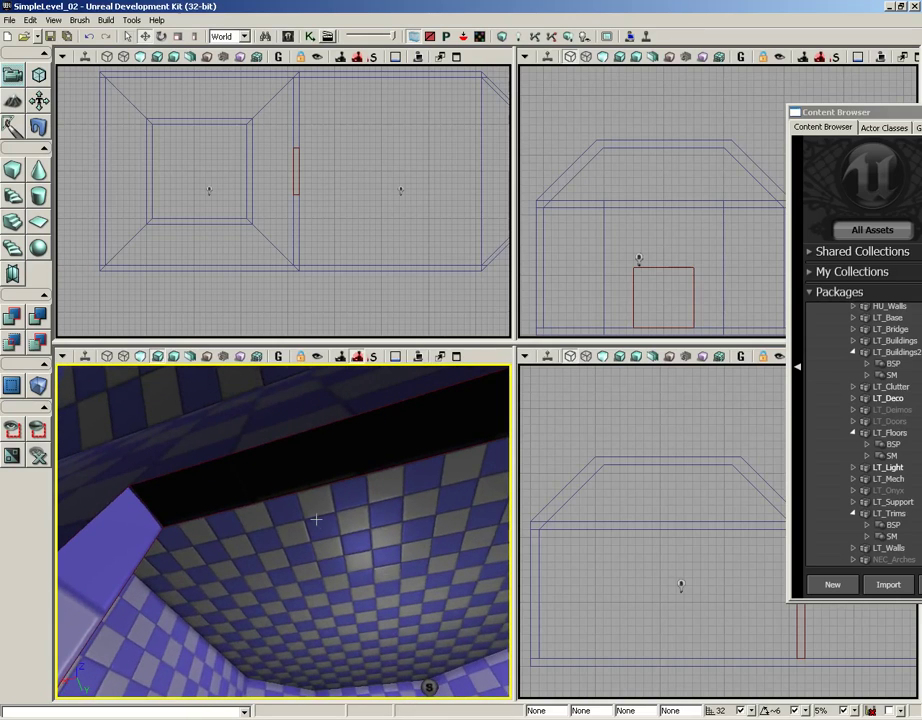
pyautogui.click(284, 457)
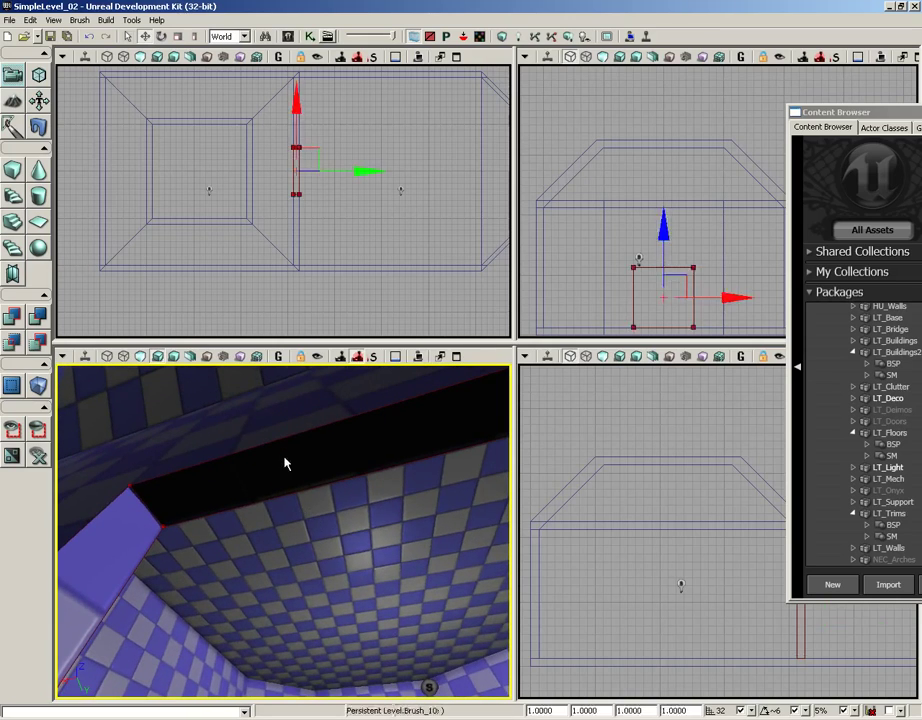
pyautogui.click(284, 459)
pyautogui.moveTo(334, 505)
pyautogui.mouseDown(button='right')
pyautogui.moveTo(334, 582)
pyautogui.moveTo(126, 697)
pyautogui.moveTo(284, 529)
pyautogui.mouseUp(button='right')
pyautogui.moveTo(284, 529); pyautogui.dragTo(509, 526, button='middle')
pyautogui.moveTo(509, 526); pyautogui.dragTo(509, 380, button='right')
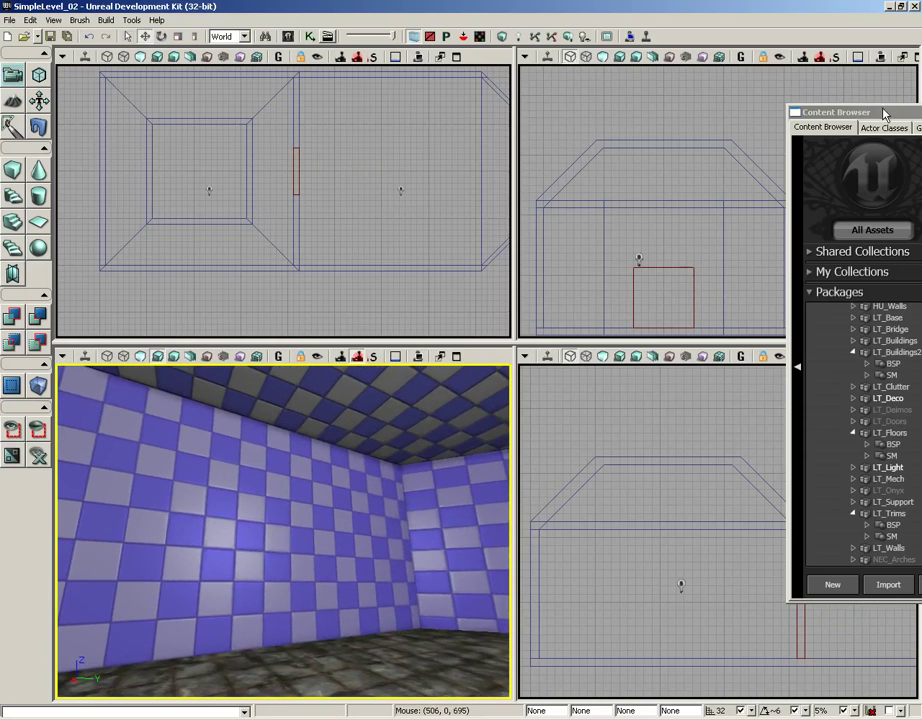
# - Bring the Content Browser back into view and search the materials for "buildings bsp"
pyautogui.moveTo(884, 116); pyautogui.dragTo(185, 116)
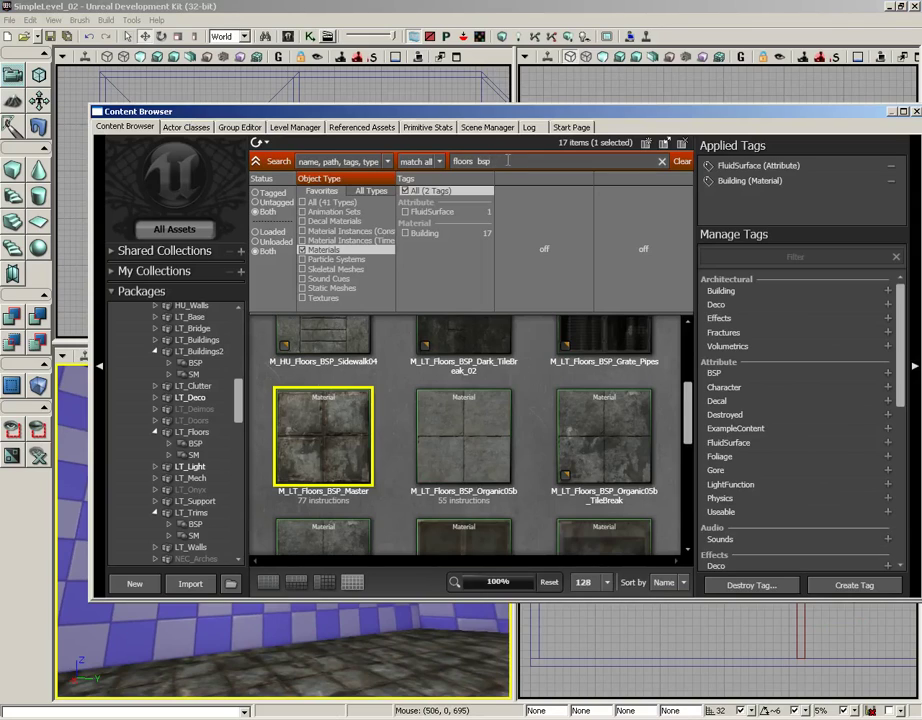
pyautogui.click(508, 160)
pyautogui.write('building')
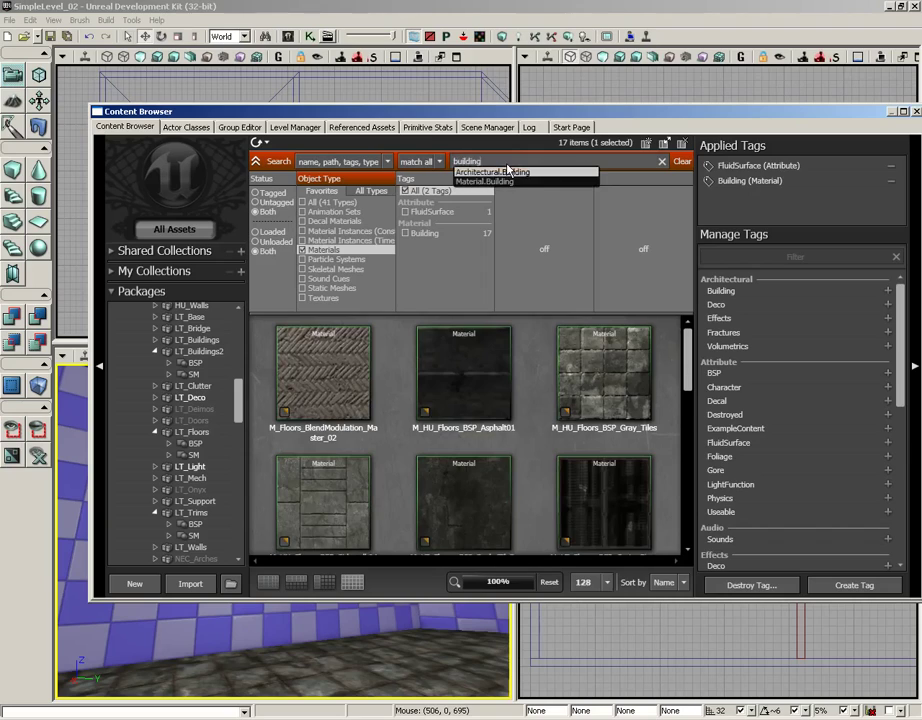
pyautogui.write('s bsp')
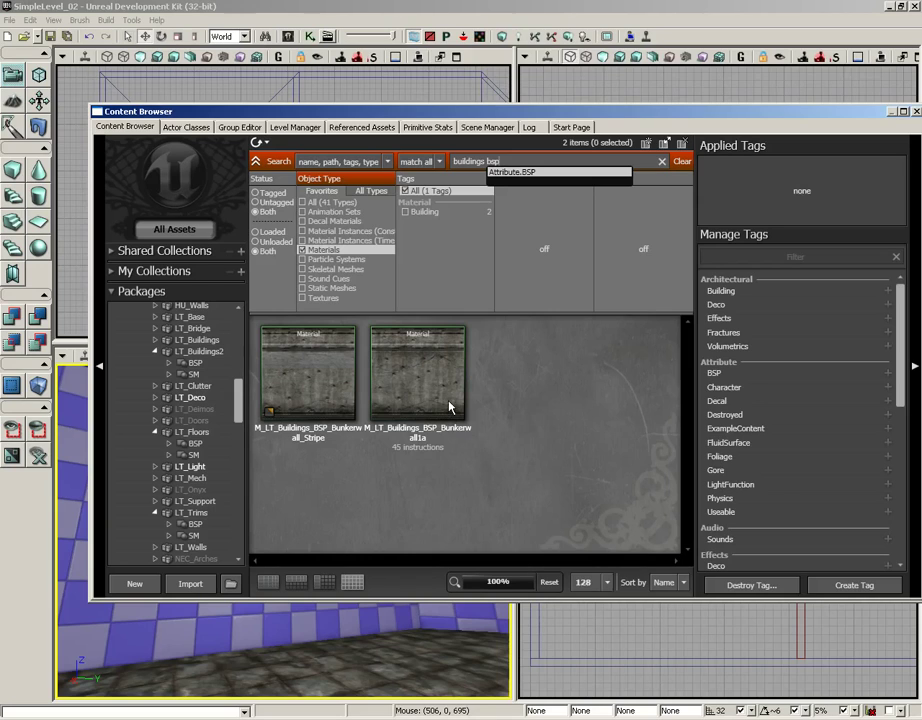
# - Apply the material M_LT_Buildings_BSP_Bunkerwall1a to the selected wall surfaces
pyautogui.click(415, 381)
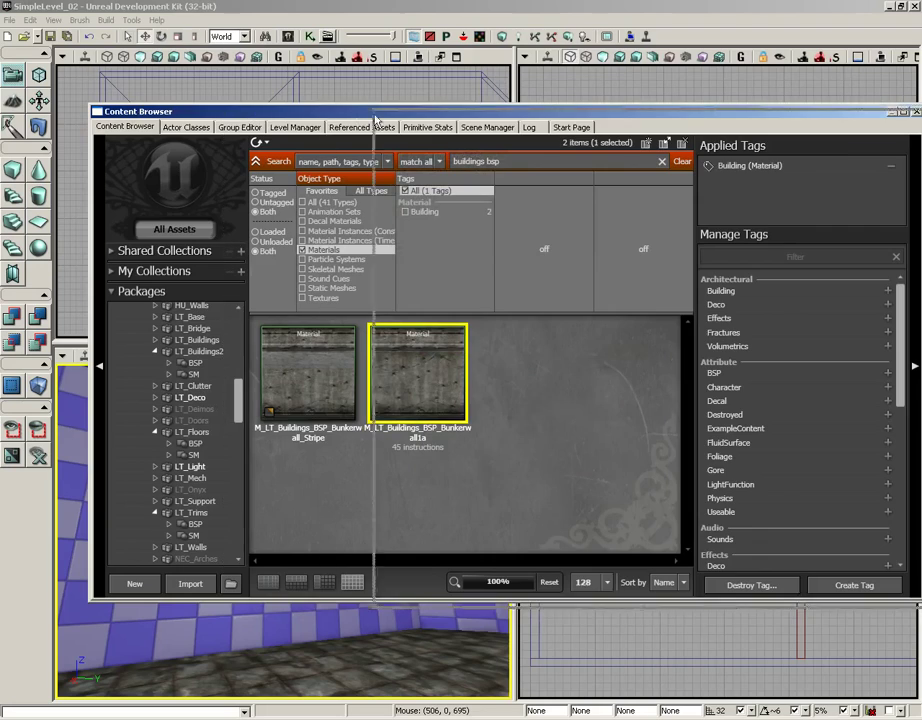
pyautogui.moveTo(375, 116); pyautogui.dragTo(921, 125)
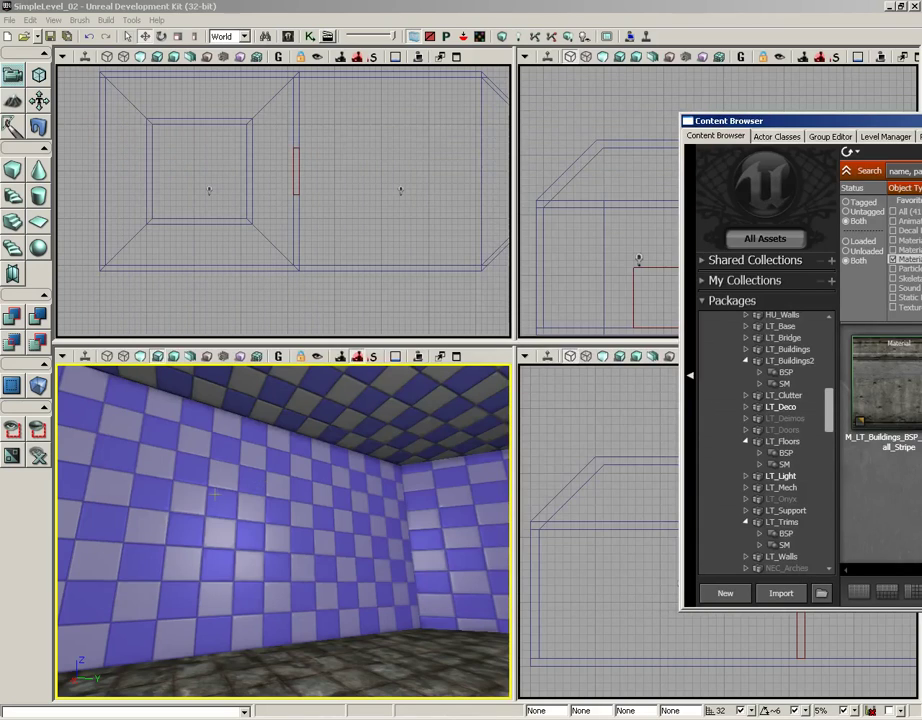
pyautogui.rightClick(215, 493)
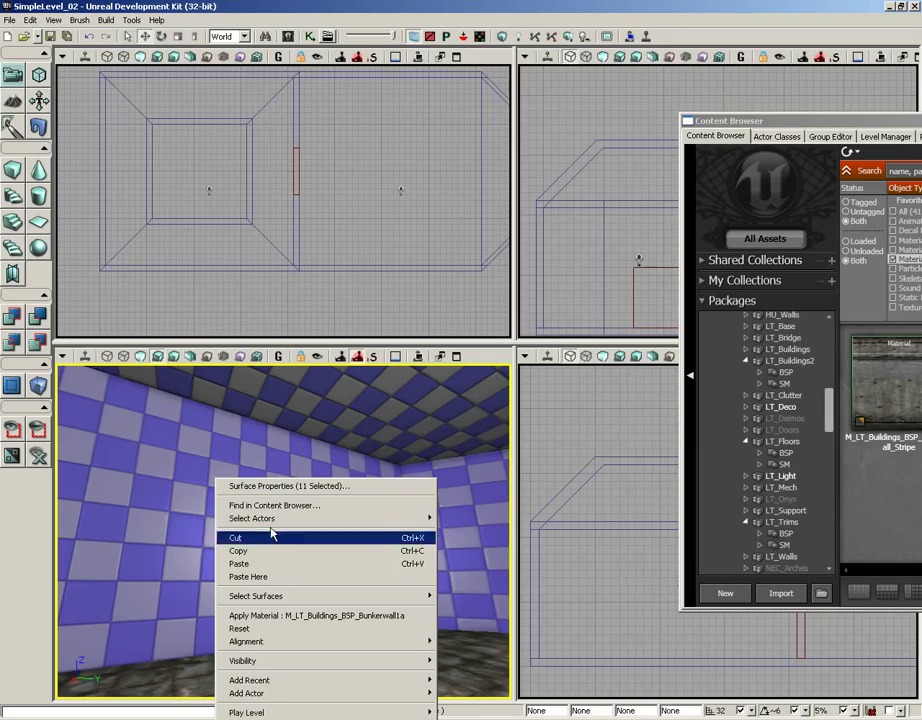
pyautogui.click(374, 616)
# - Look over the retextured walls up to the checkered ceiling and search the Content Browser materials for "floors bsp"
pyautogui.moveTo(361, 579); pyautogui.dragTo(346, 556)
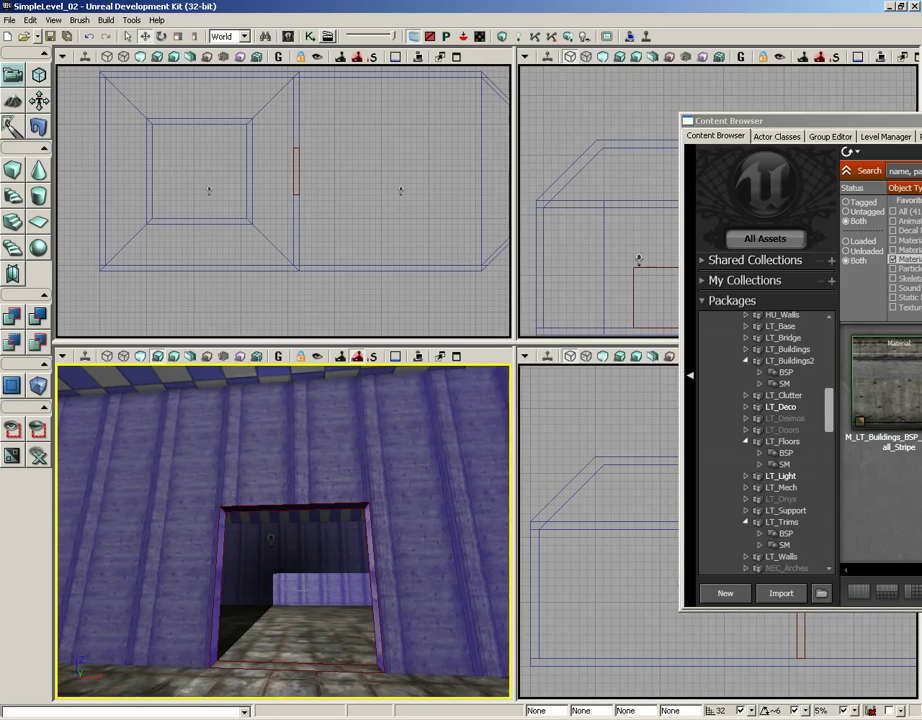
pyautogui.moveTo(282, 589); pyautogui.dragTo(236, 563, button='right')
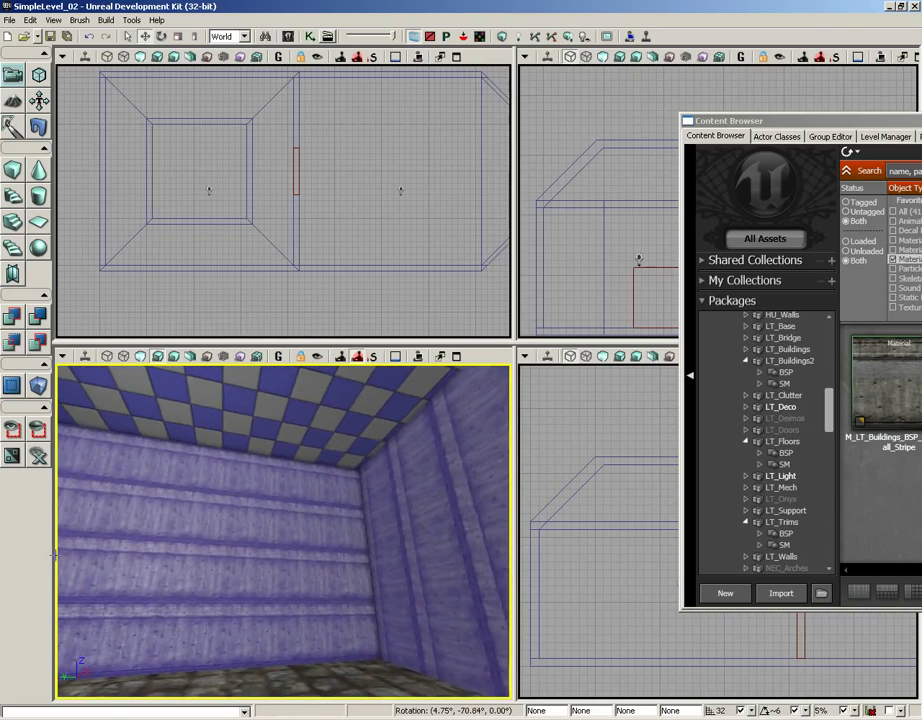
pyautogui.moveTo(180, 556)
pyautogui.mouseDown(button='right')
pyautogui.moveTo(270, 556)
pyautogui.moveTo(180, 556)
pyautogui.mouseUp(button='right')
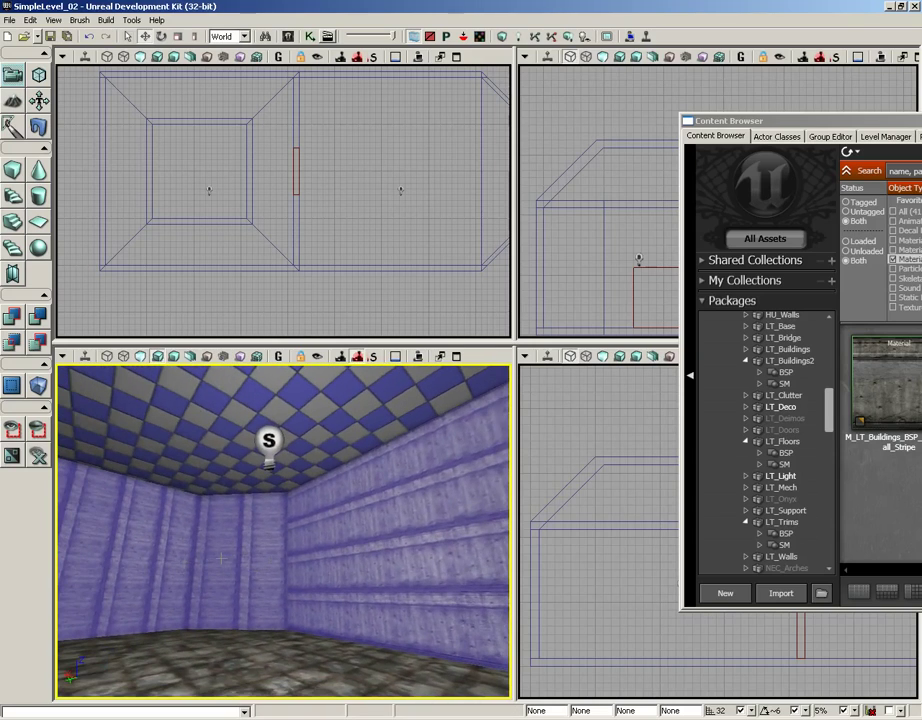
pyautogui.moveTo(250, 566); pyautogui.dragTo(160, 548)
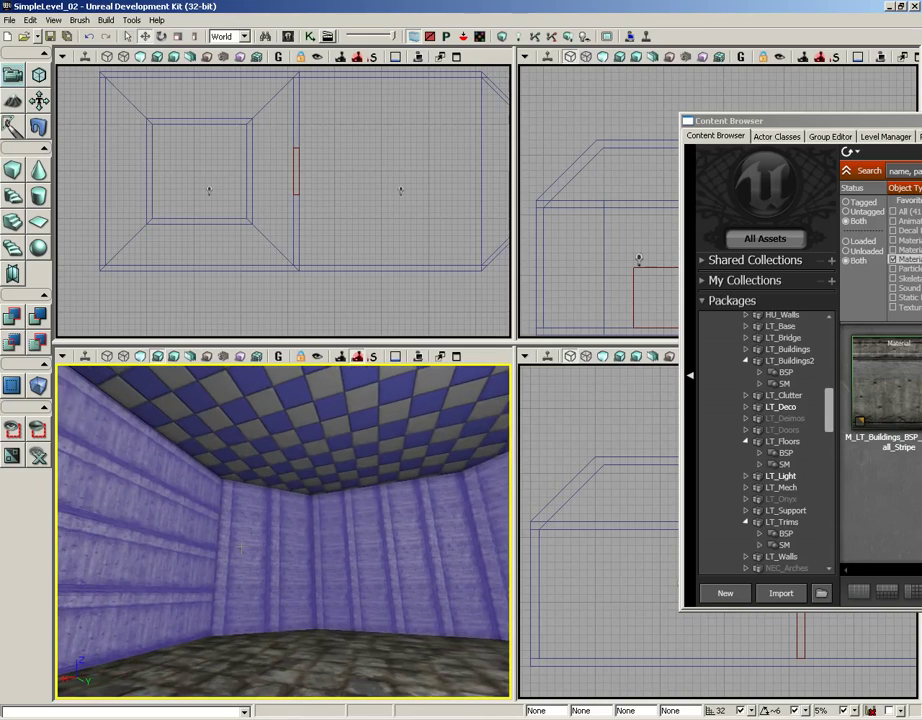
pyautogui.moveTo(240, 548); pyautogui.dragTo(350, 467, button='right')
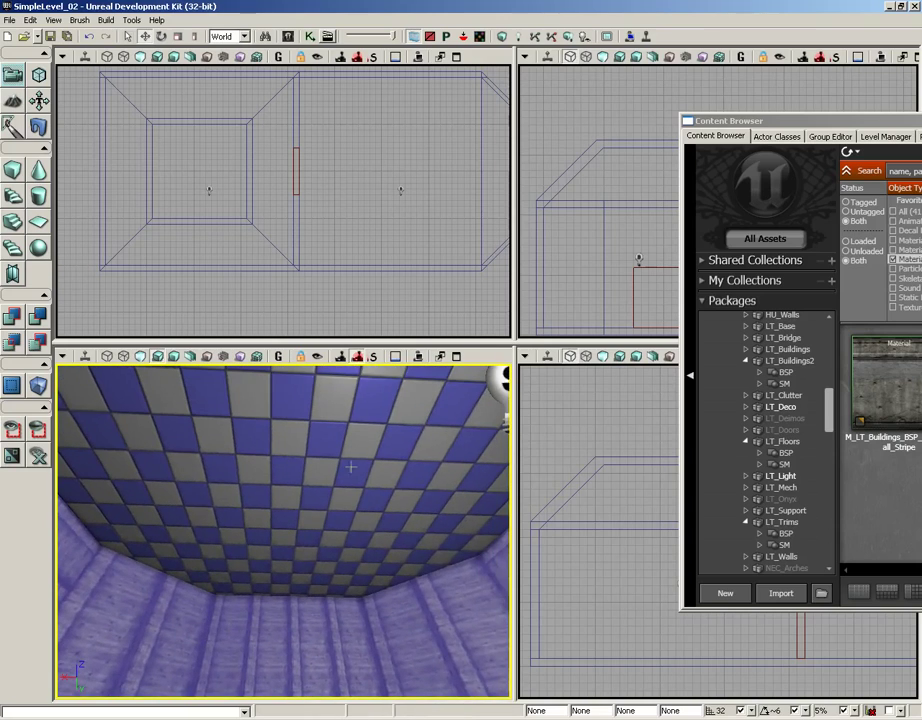
pyautogui.moveTo(848, 122); pyautogui.dragTo(303, 110)
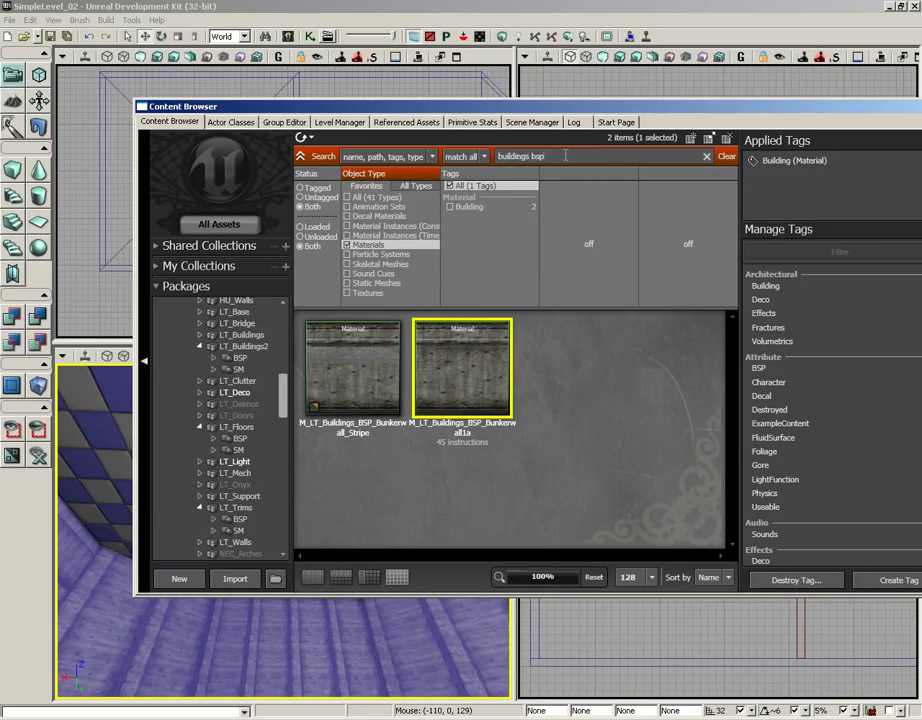
pyautogui.moveTo(565, 155); pyautogui.dragTo(501, 147)
pyautogui.click(503, 154)
pyautogui.doubleClick(500, 156)
pyautogui.write('floors')
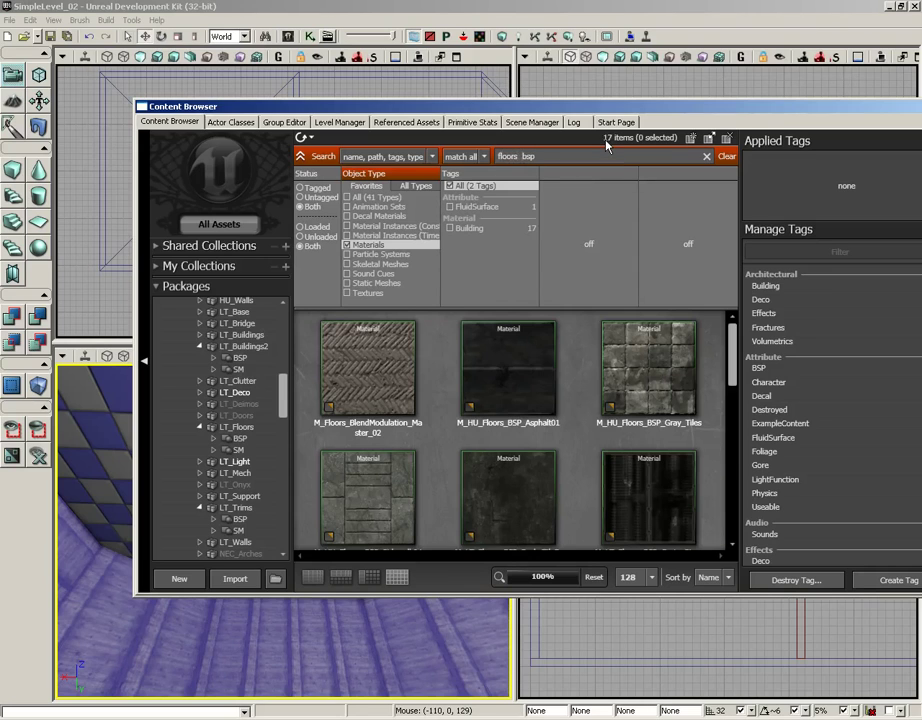
# - Apply the material M_LT_Floors_BSP_Organic05b to the checkered flat ceiling of the first room
pyautogui.scroll(-3, 735, 430)
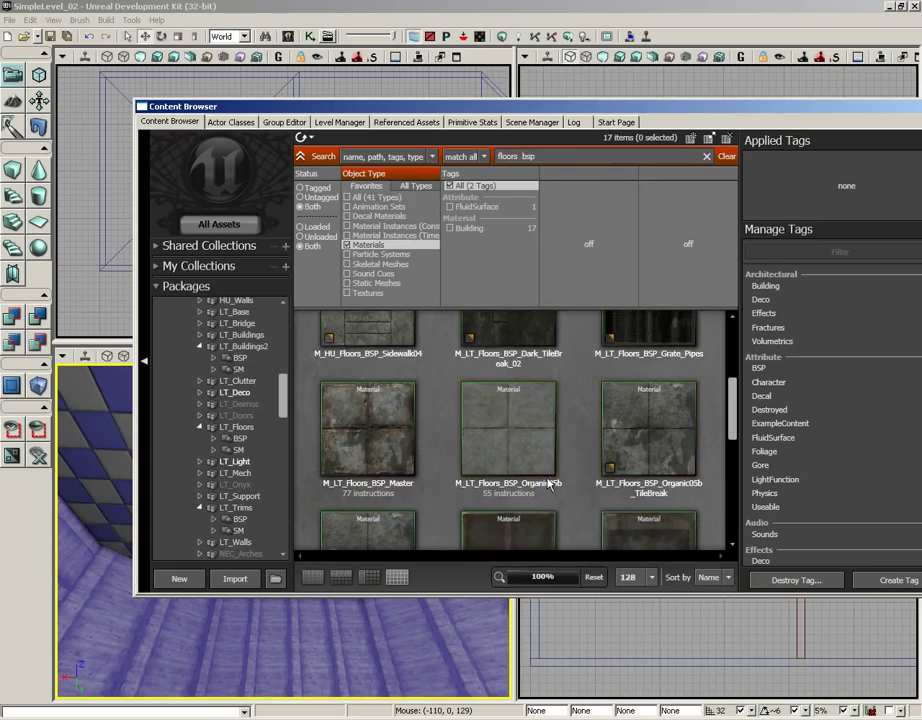
pyautogui.click(540, 442)
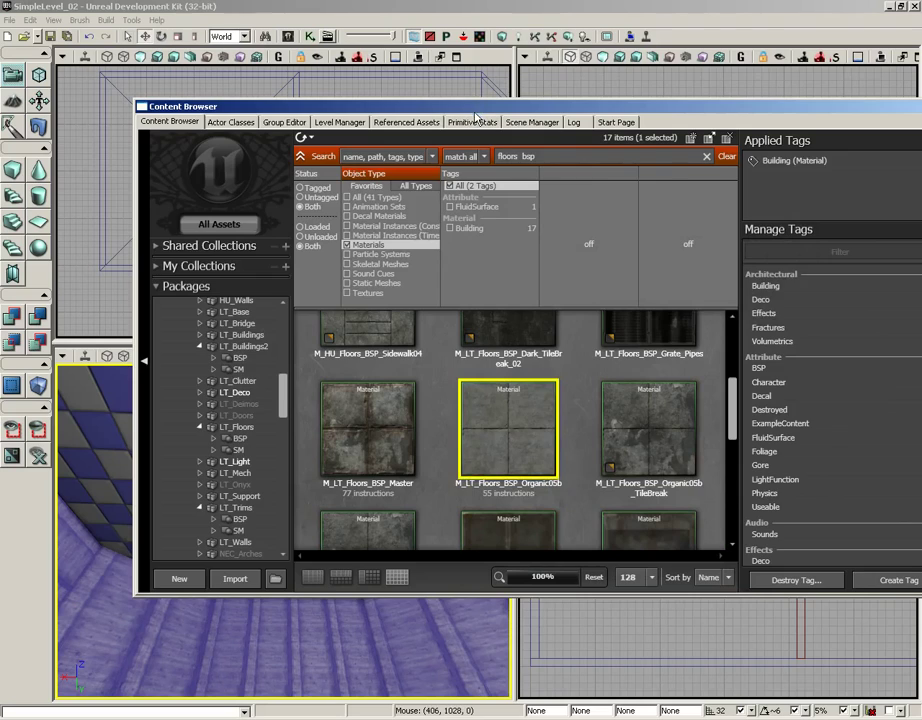
pyautogui.moveTo(475, 113); pyautogui.dragTo(723, 125)
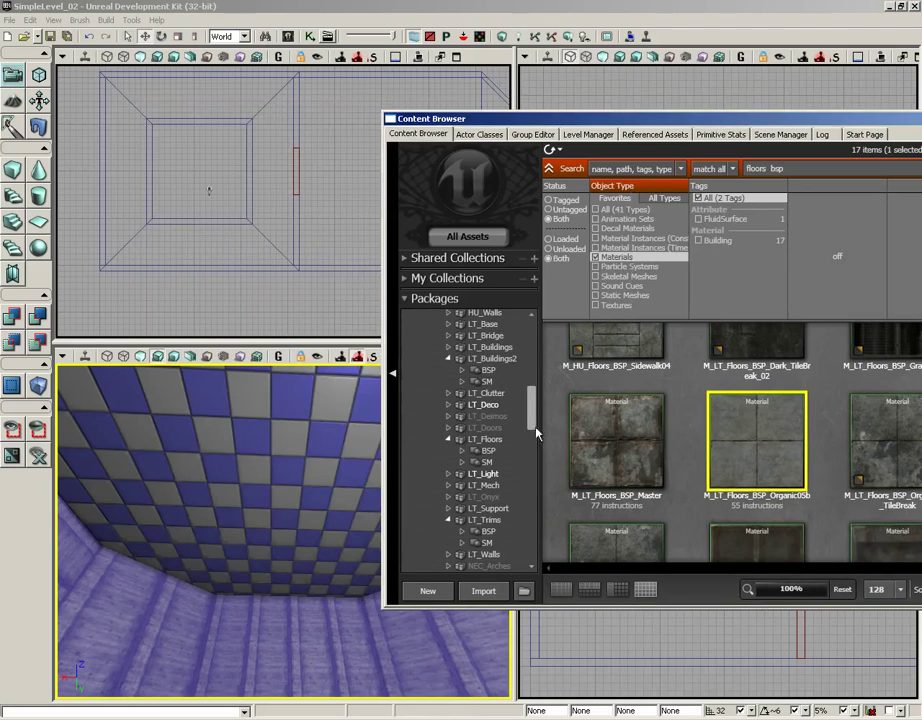
pyautogui.moveTo(751, 438); pyautogui.dragTo(276, 456)
# - Face the other room's sloped ceiling, hide the Content Browser's packages and tags panes, and narrow the material search to "floors bsp recy"
pyautogui.moveTo(245, 600); pyautogui.dragTo(497, 585)
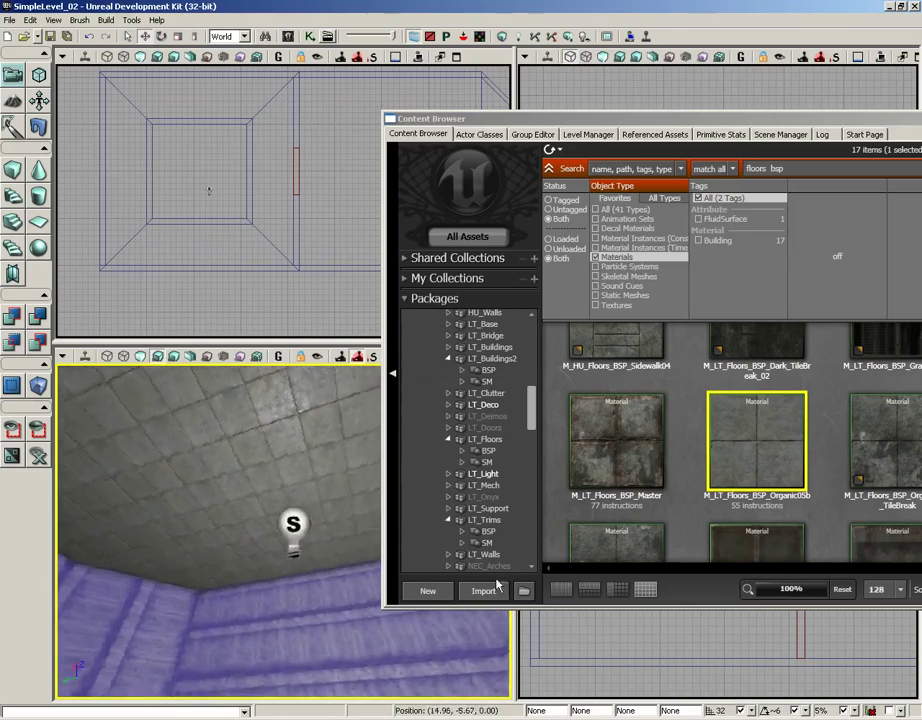
pyautogui.moveTo(496, 585); pyautogui.dragTo(242, 590, button='right')
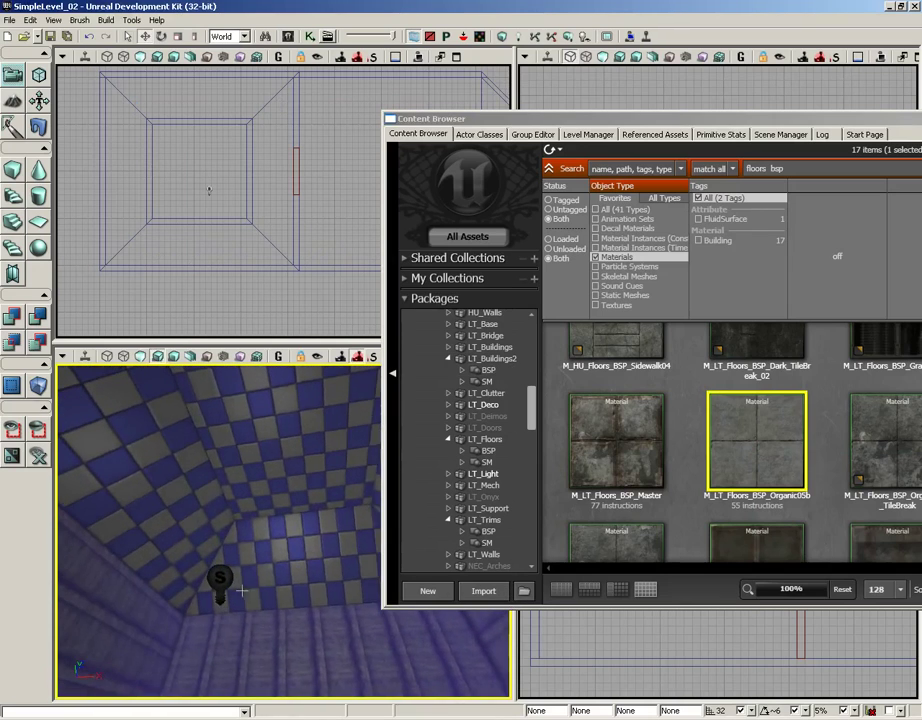
pyautogui.moveTo(242, 591); pyautogui.dragTo(177, 484)
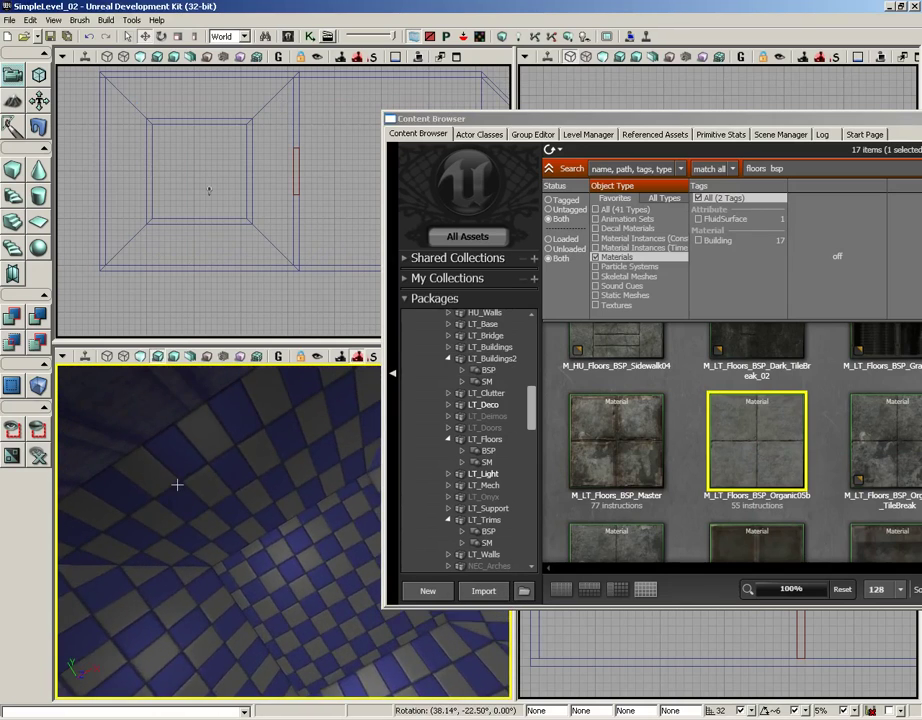
pyautogui.moveTo(765, 120); pyautogui.dragTo(460, 38)
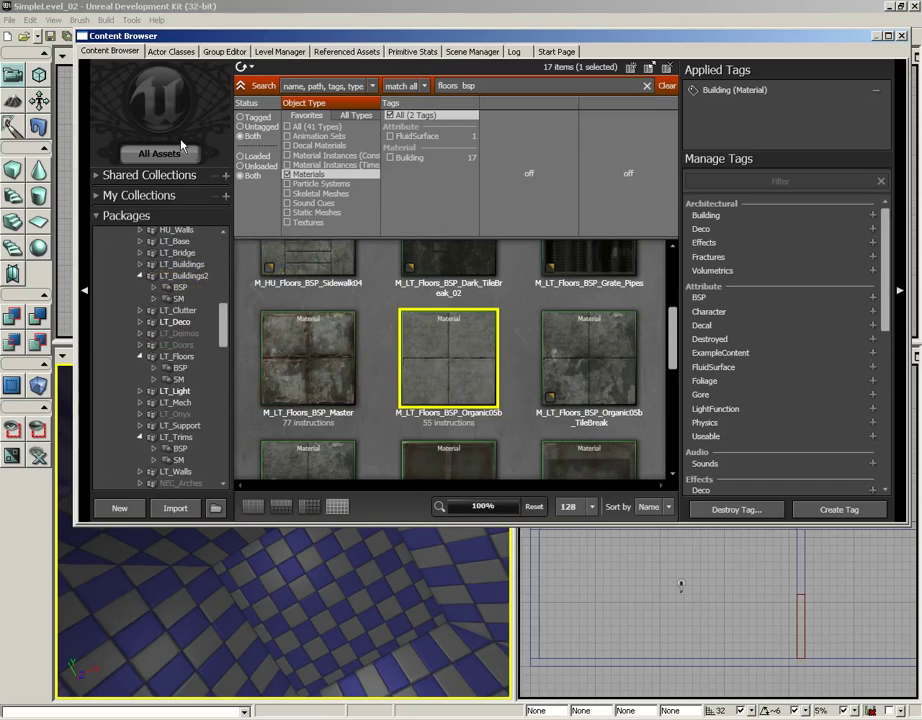
pyautogui.click(85, 293)
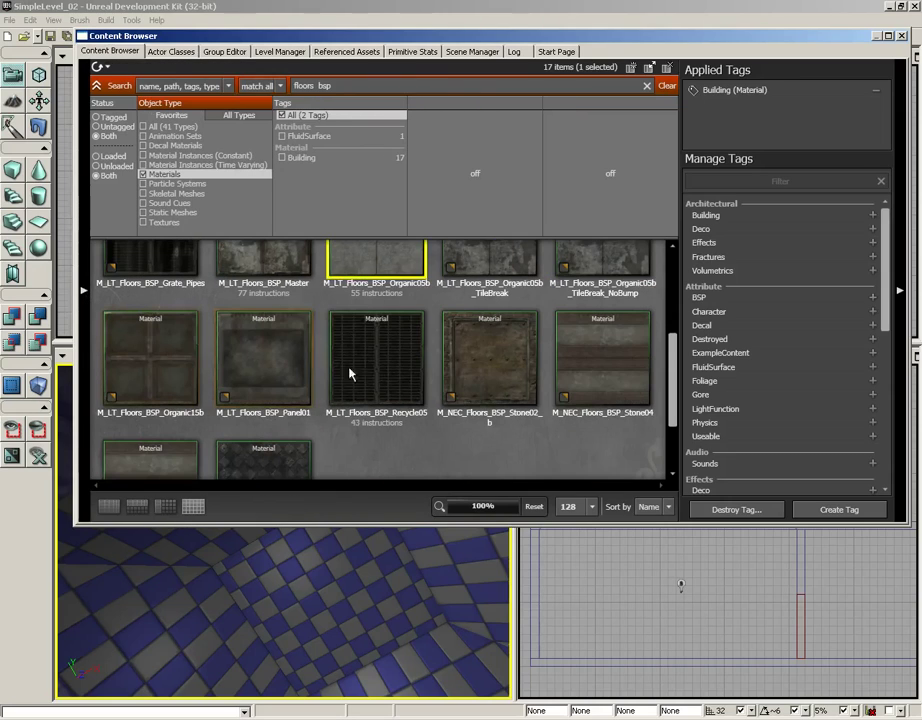
pyautogui.click(899, 292)
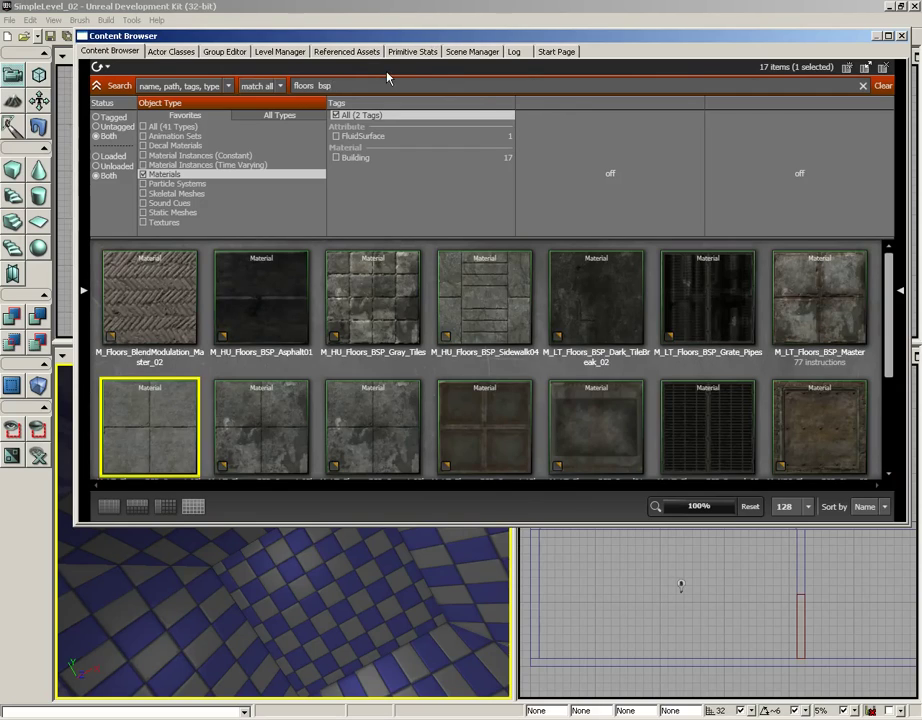
pyautogui.write('recy')
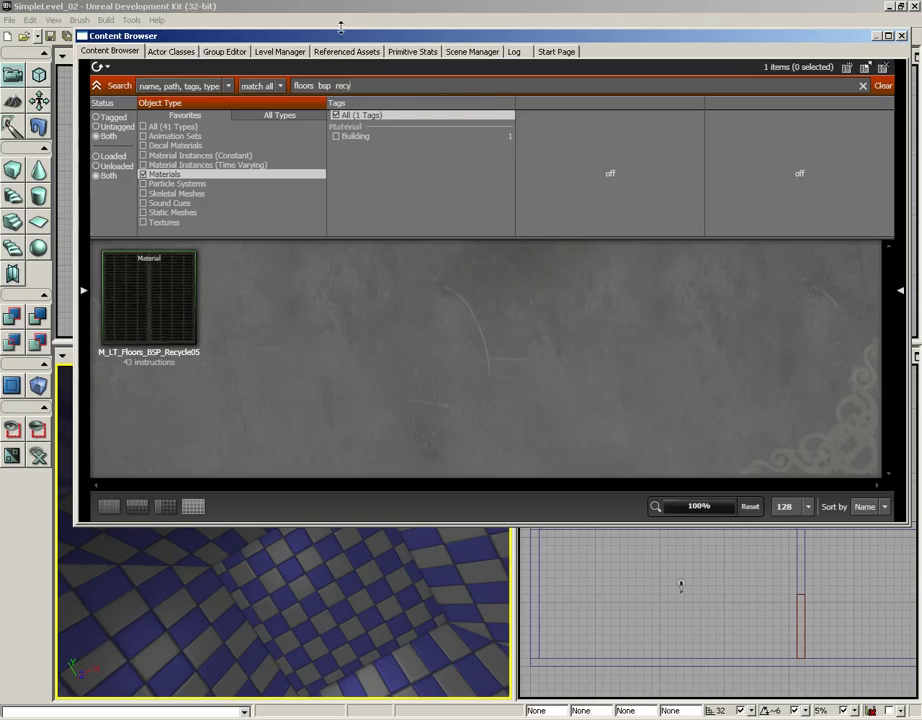
# - Apply the material M_LT_Floors_BSP_Recycle05 to the flat central surface of the sloped ceiling
pyautogui.moveTo(247, 36); pyautogui.dragTo(797, 90)
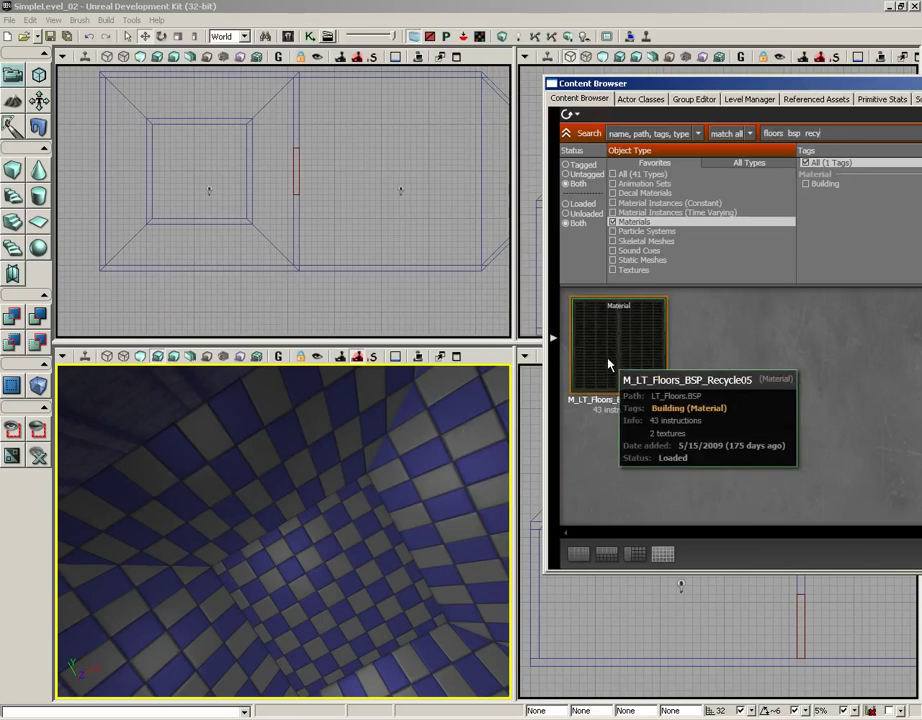
pyautogui.moveTo(378, 487); pyautogui.dragTo(378, 487, button='right')
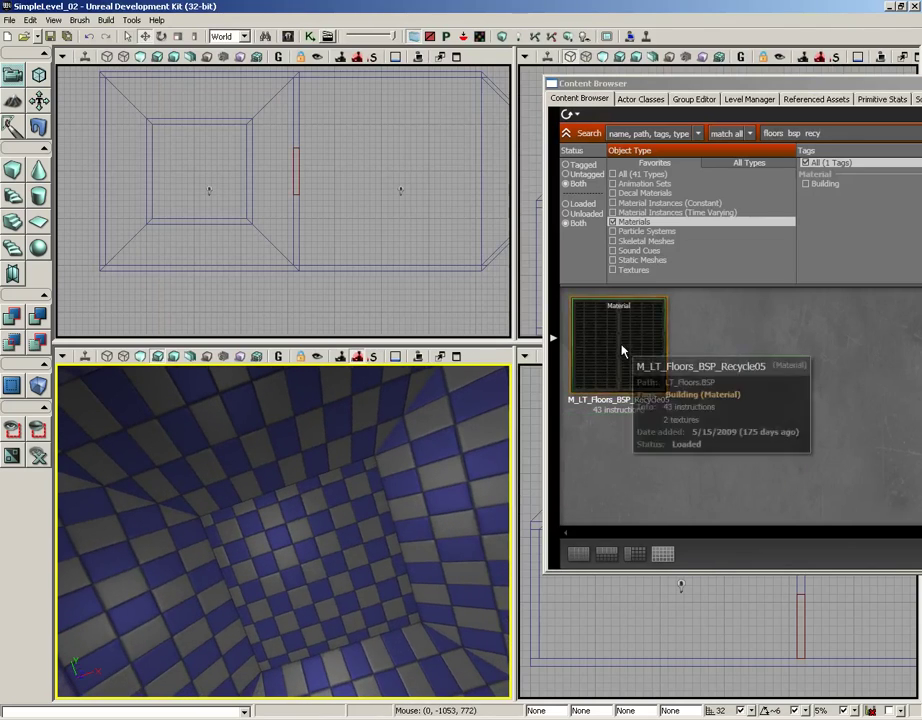
pyautogui.moveTo(617, 350); pyautogui.dragTo(342, 543)
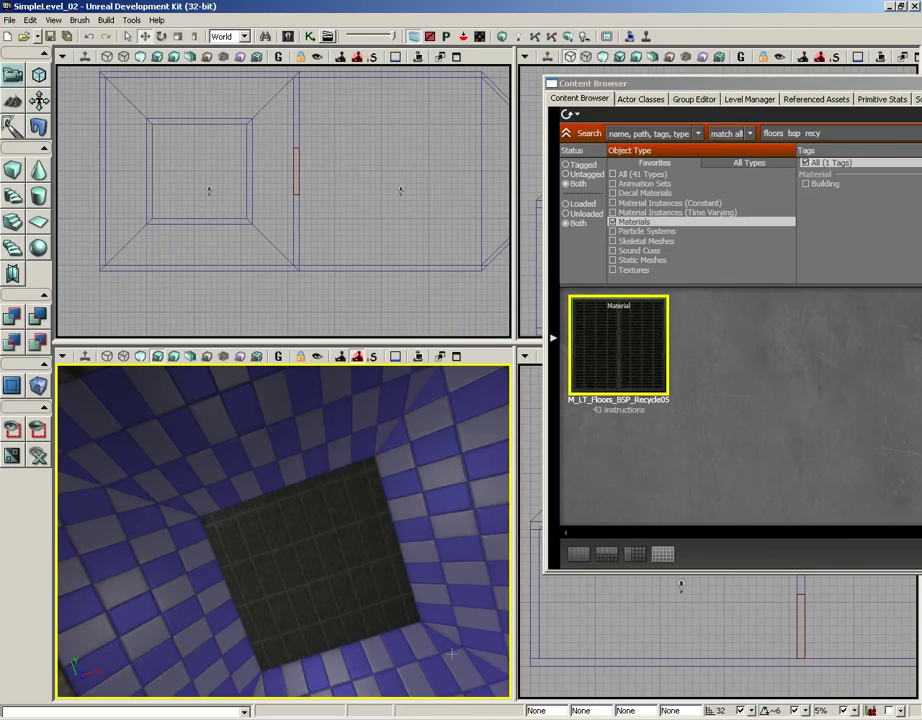
# - Bring the Content Browser back into view and search the materials for "trims bsp"
pyautogui.moveTo(760, 83); pyautogui.dragTo(352, 59)
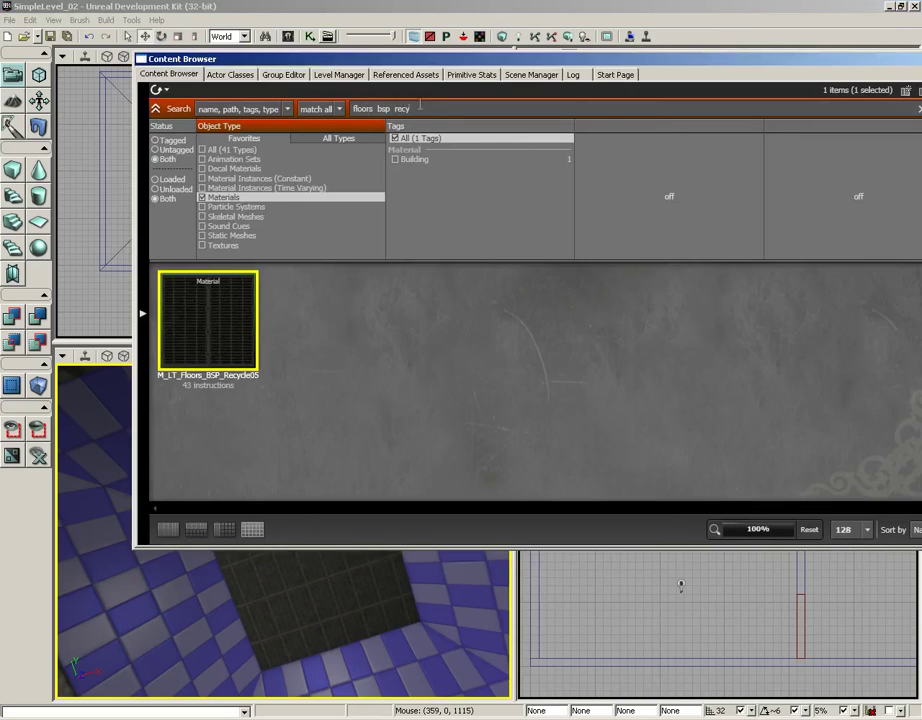
pyautogui.moveTo(420, 106); pyautogui.dragTo(311, 93)
pyautogui.write('trims bsp')
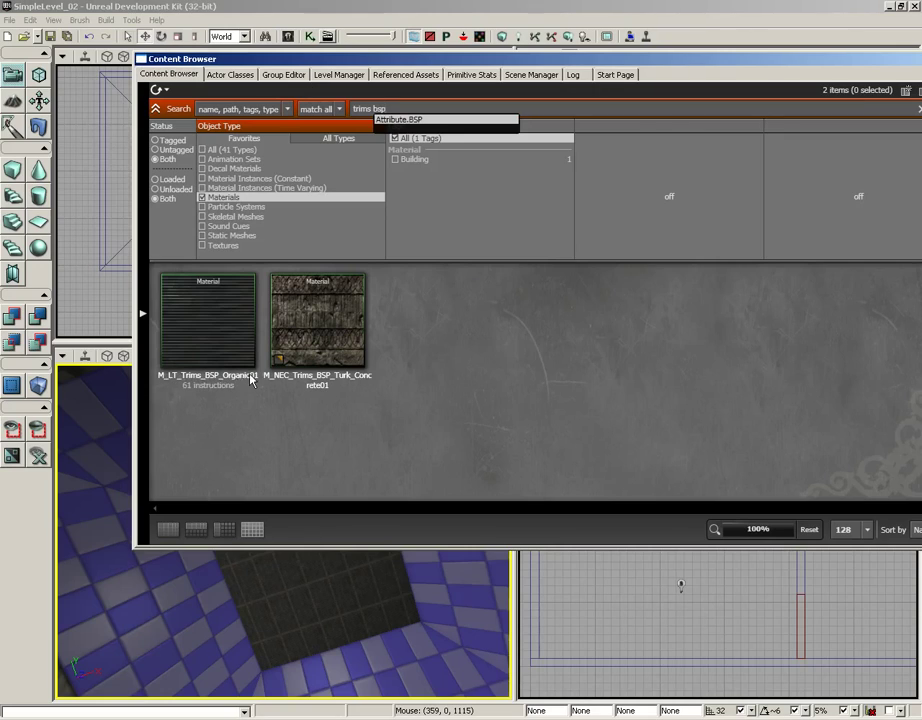
# - Apply the material M_LT_Trims_BSP_Organic01 to the four sloped ceiling surfaces around the grated center
pyautogui.click(232, 323)
pyautogui.click(161, 622)
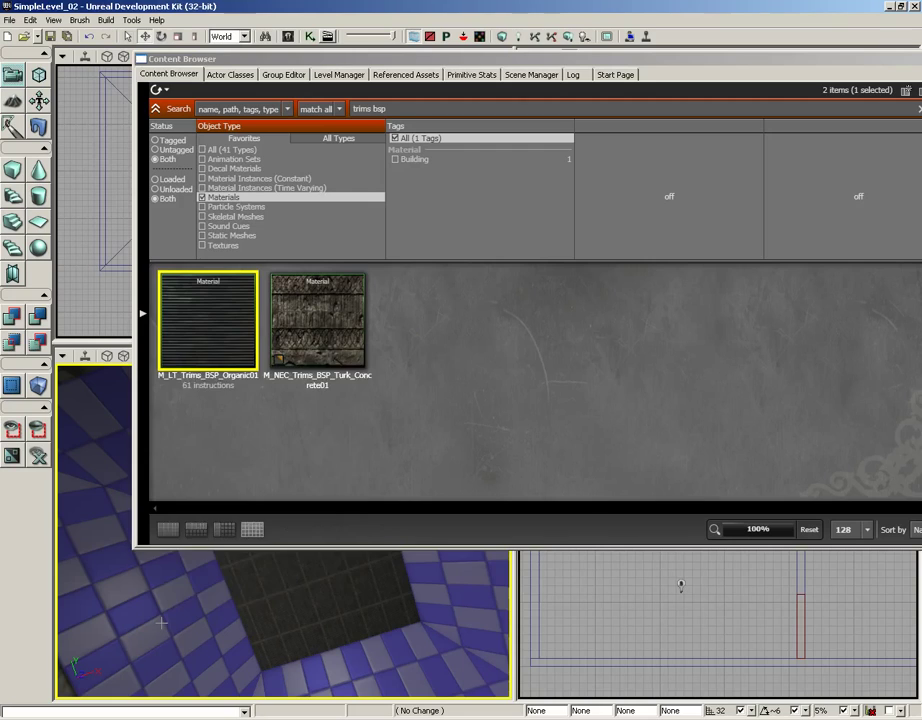
pyautogui.rightClick(161, 620)
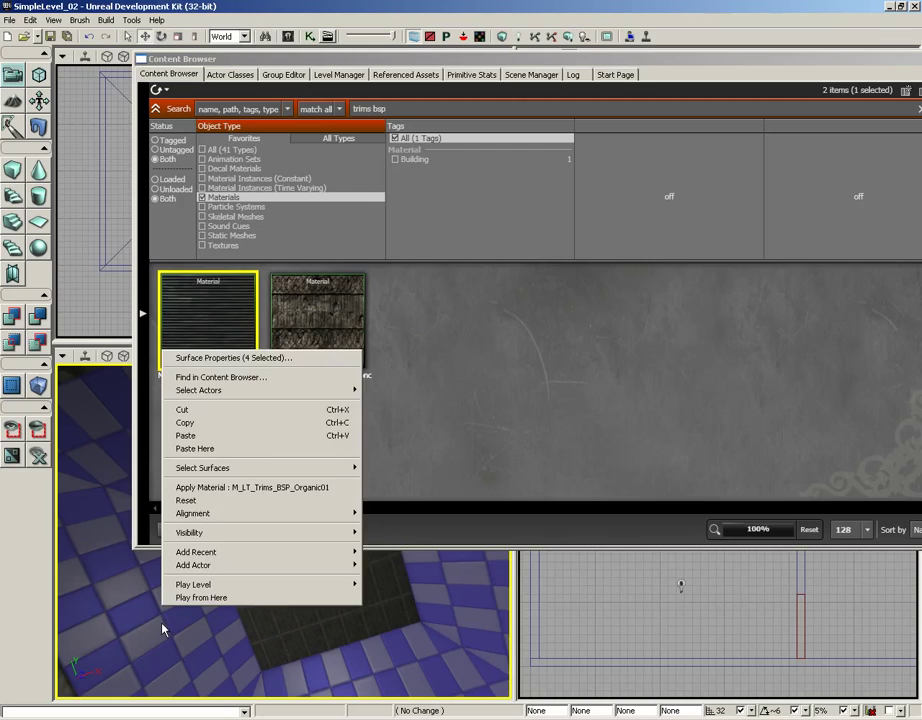
pyautogui.click(200, 487)
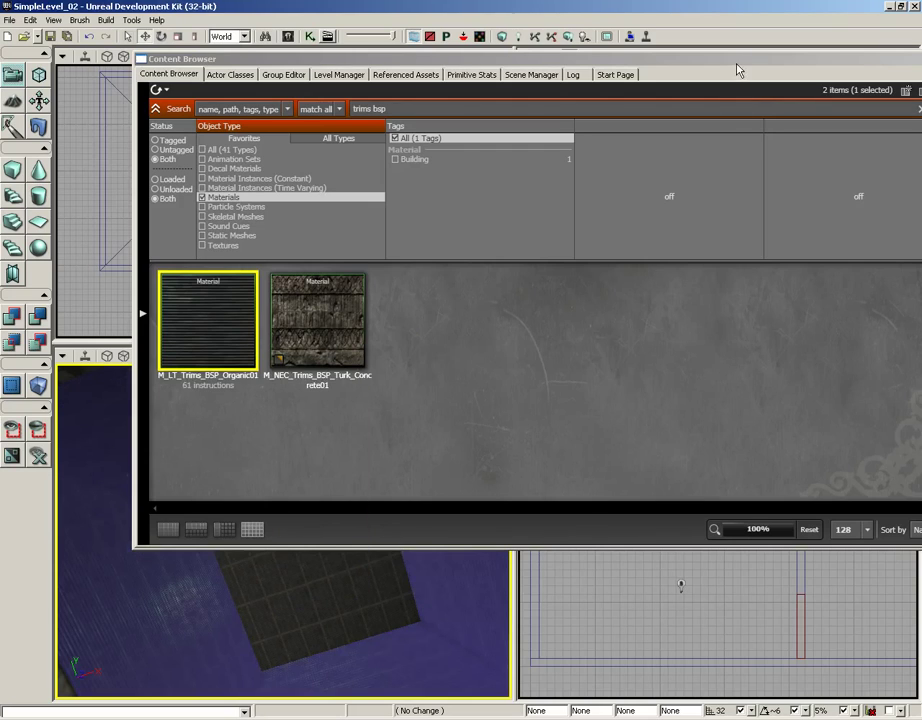
# - Close the Content Browser and maximize the perspective viewport
pyautogui.moveTo(438, 61); pyautogui.dragTo(245, 96)
pyautogui.click(767, 95)
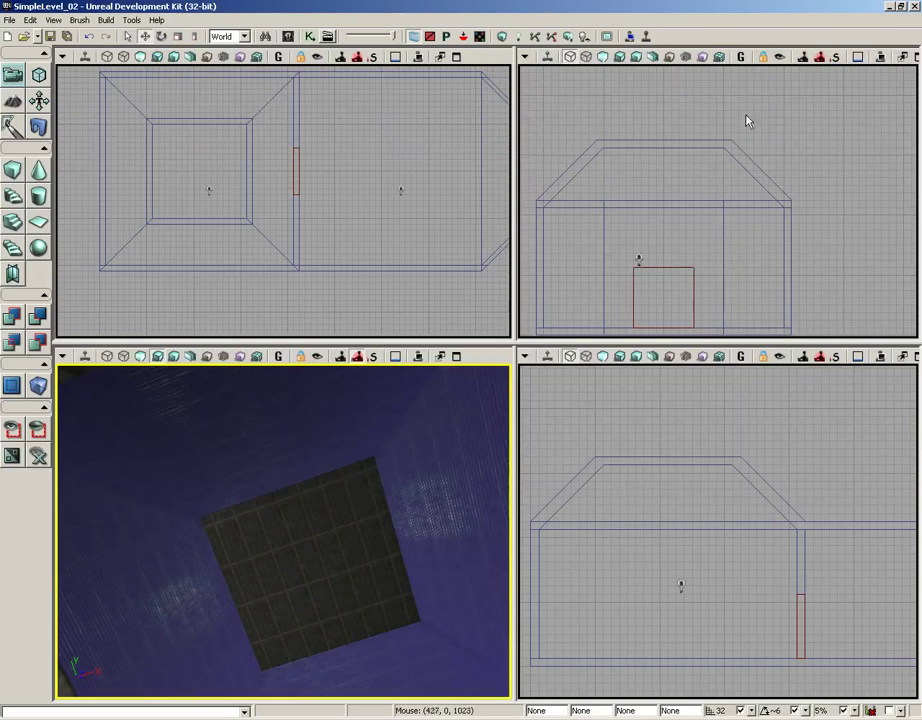
pyautogui.moveTo(325, 549); pyautogui.dragTo(336, 527, button='right')
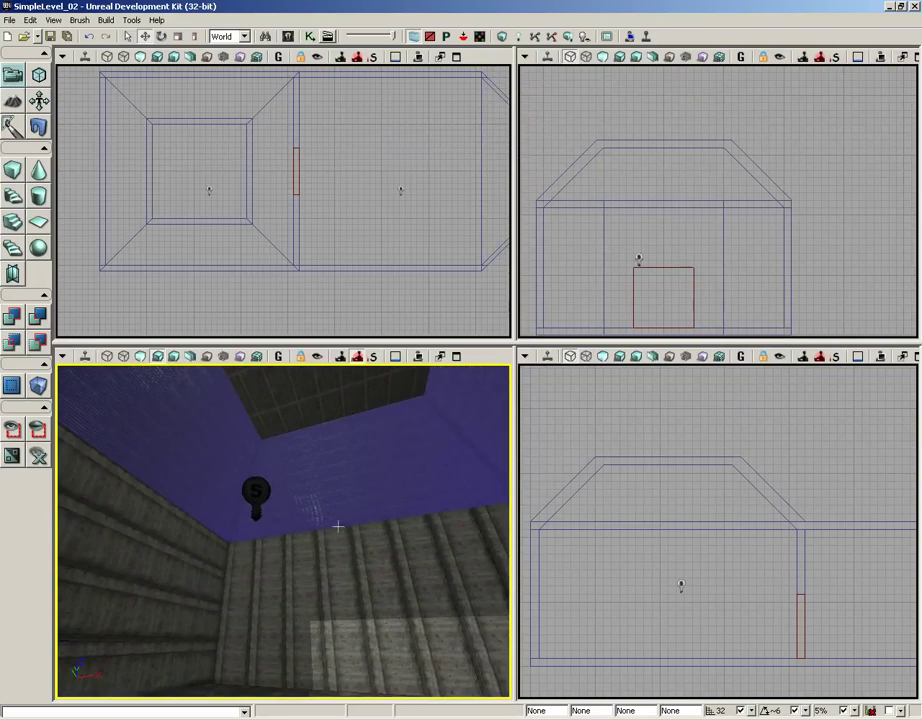
pyautogui.click(457, 356)
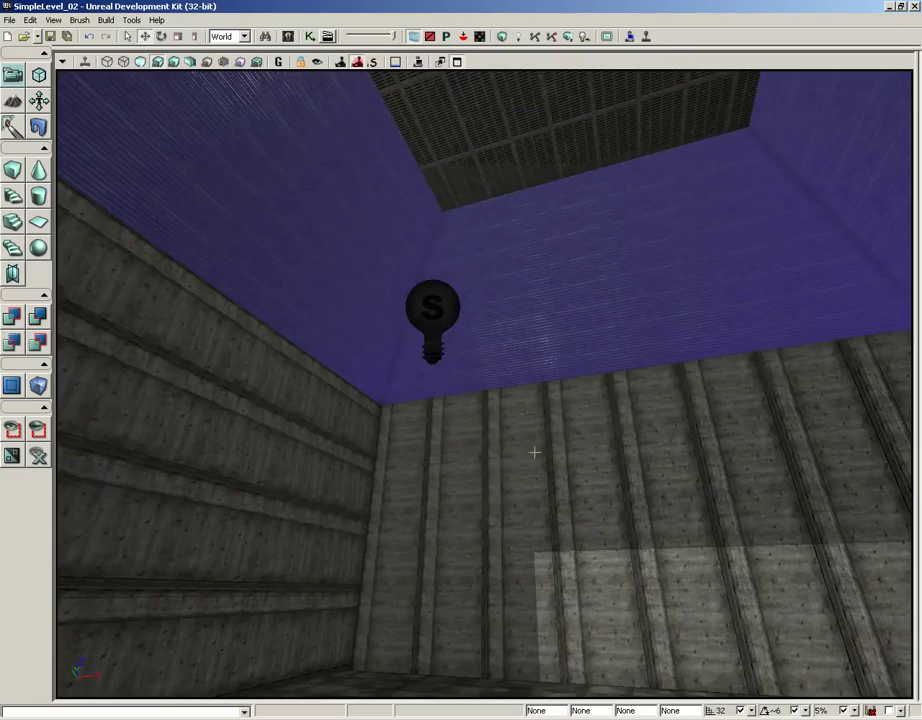
# - Clear the surface selection and examine the retextured walls, floors and ceilings of both rooms
pyautogui.click(534, 452)
pyautogui.press('Escape')
pyautogui.moveTo(538, 494); pyautogui.dragTo(530, 420)
pyautogui.moveTo(530, 420); pyautogui.dragTo(530, 534, button='right')
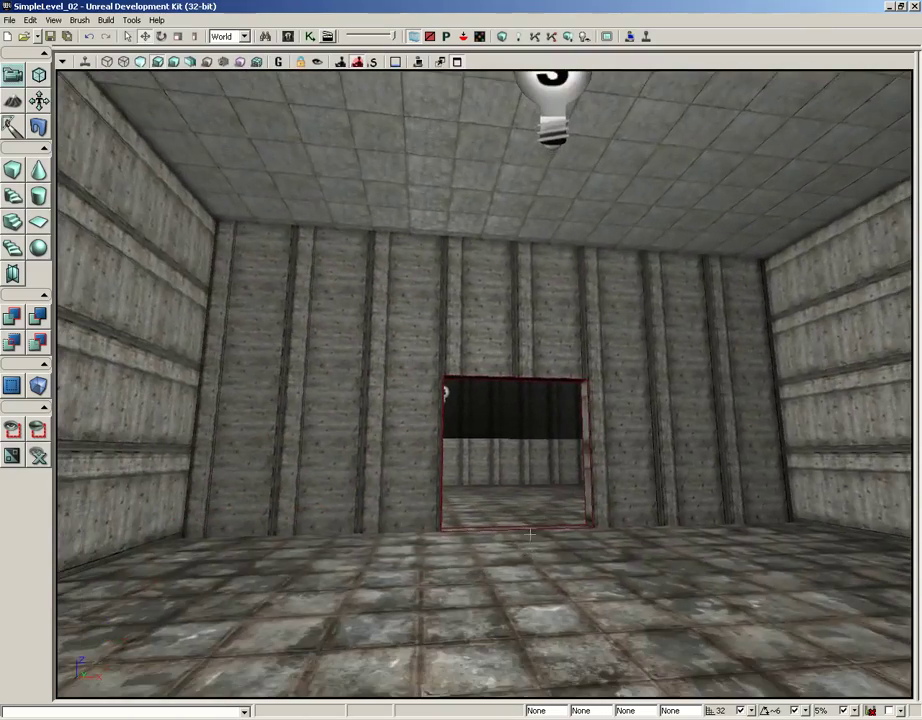
pyautogui.moveTo(530, 535); pyautogui.dragTo(466, 502)
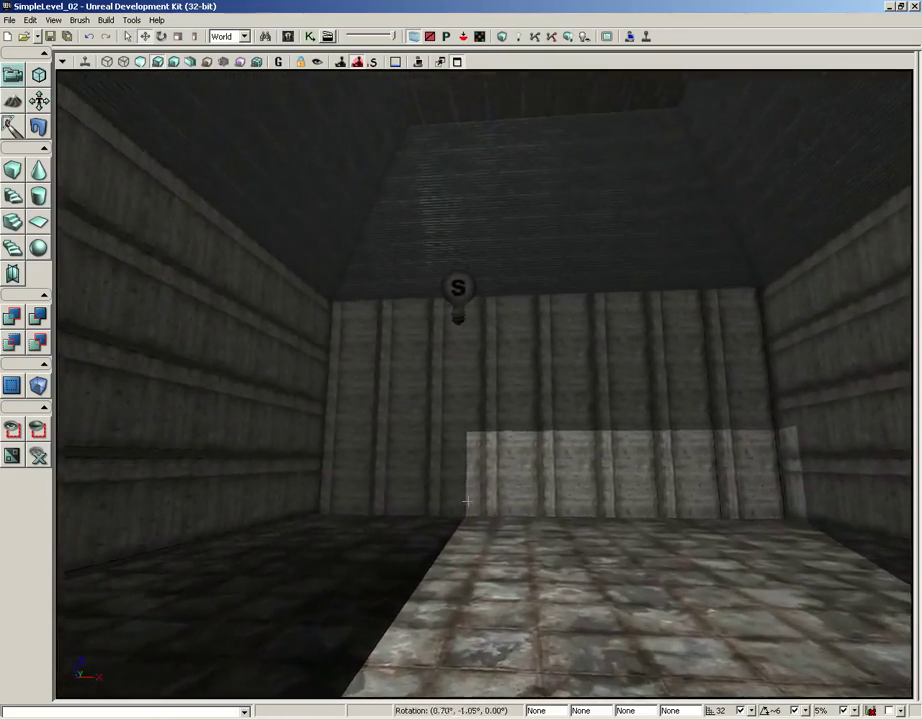
pyautogui.moveTo(466, 501); pyautogui.dragTo(360, 407, button='right')
pyautogui.moveTo(414, 545); pyautogui.dragTo(397, 519)
pyautogui.moveTo(397, 519); pyautogui.dragTo(455, 516, button='right')
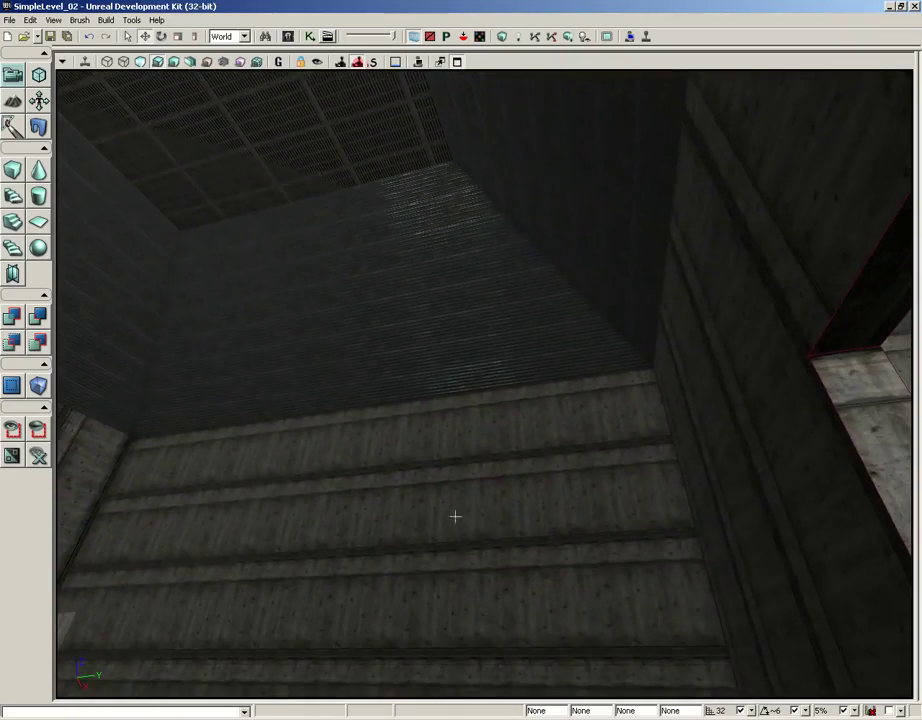
pyautogui.moveTo(339, 530)
pyautogui.mouseDown(button='right')
pyautogui.moveTo(288, 452)
pyautogui.moveTo(342, 528)
pyautogui.mouseUp(button='right')
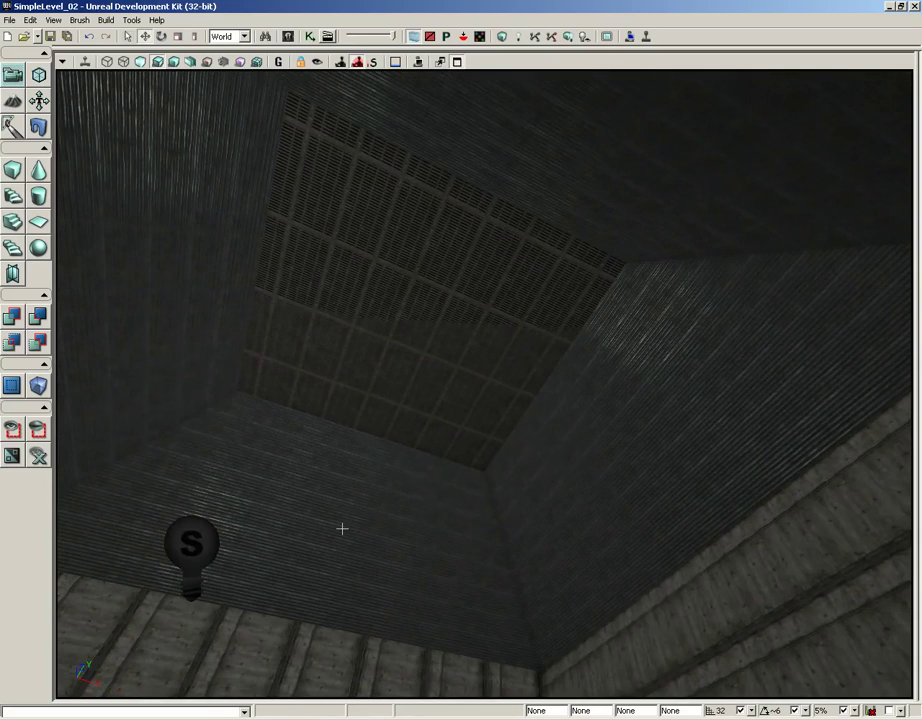